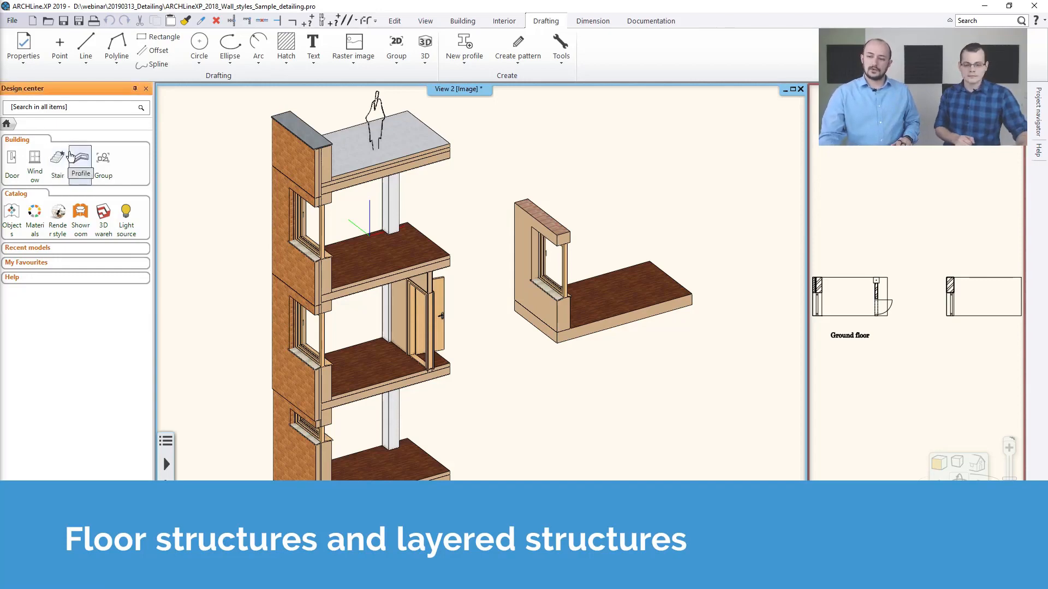
middle_drag(289, 299, 285, 297)
scroll(295, 294, up, 5)
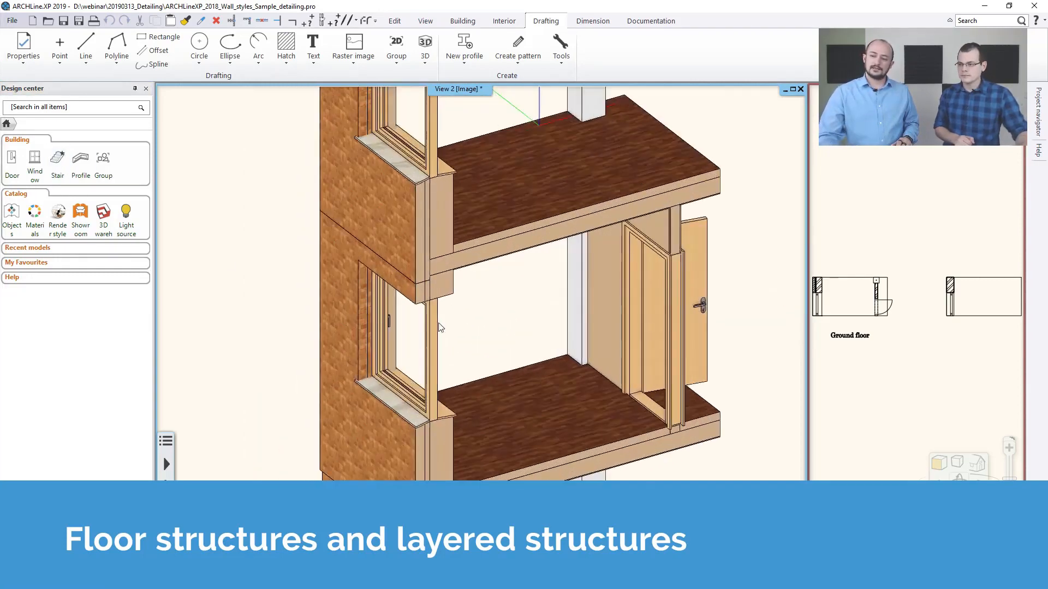
scroll(351, 297, down, 2)
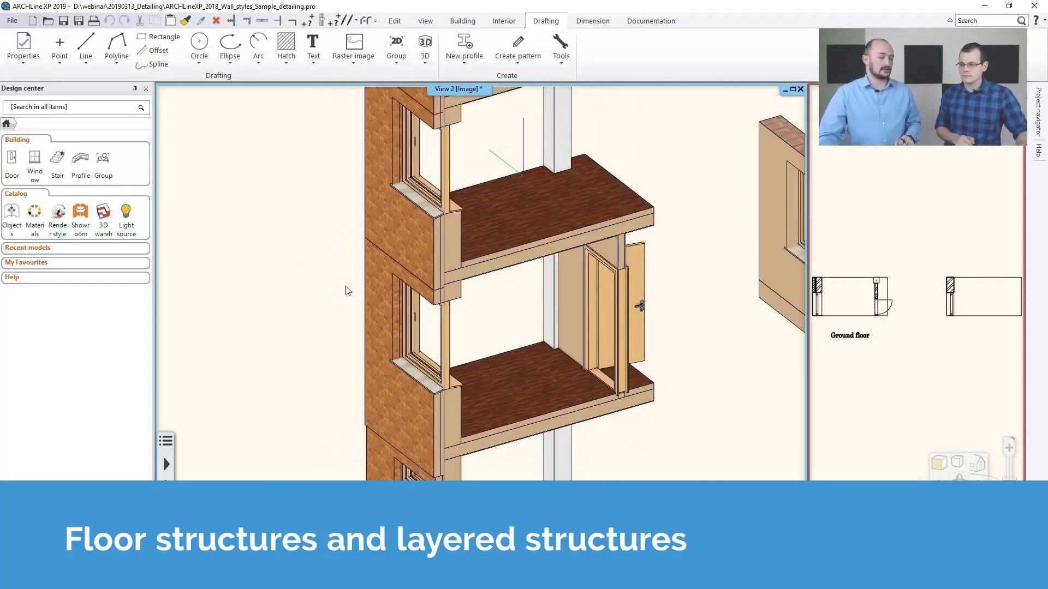
middle_drag(457, 261, 375, 270)
scroll(378, 276, down, 3)
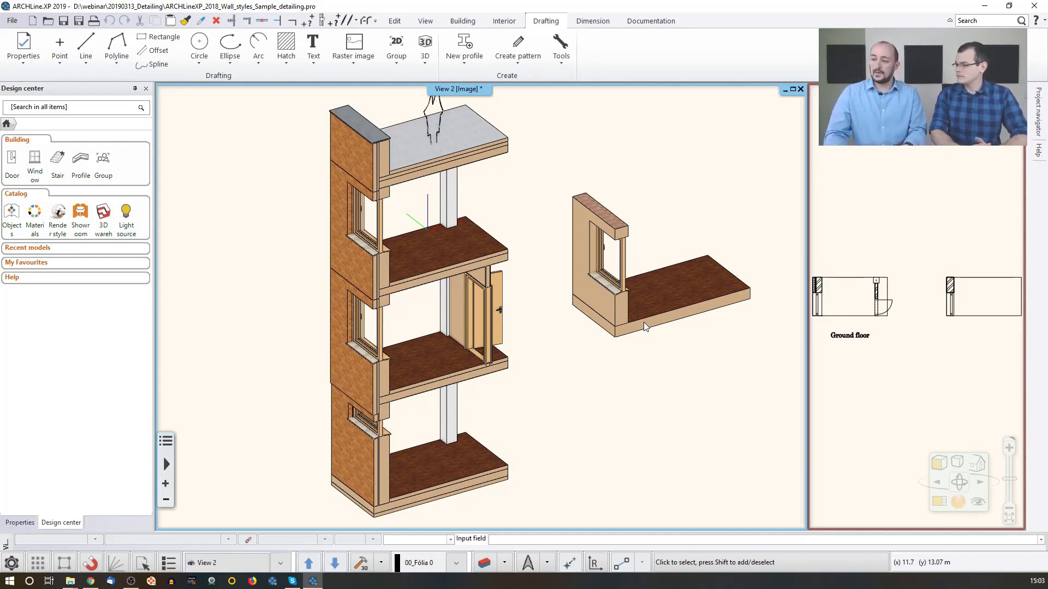
Step: Open the layer settings of the floor slab in the separate single-storey wall and window model
scroll(639, 298, up, 3)
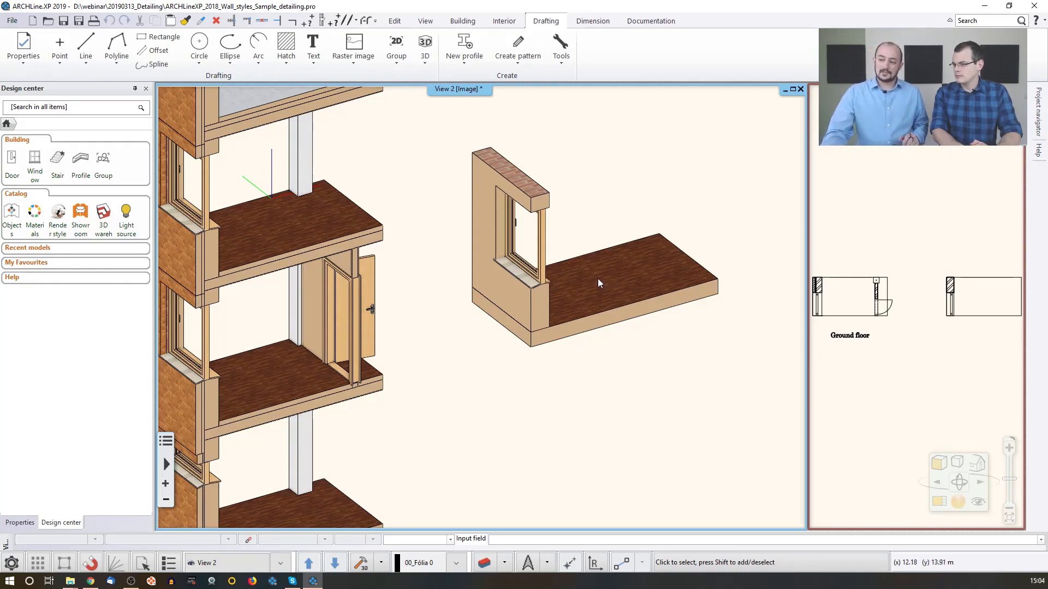
scroll(600, 284, up, 3)
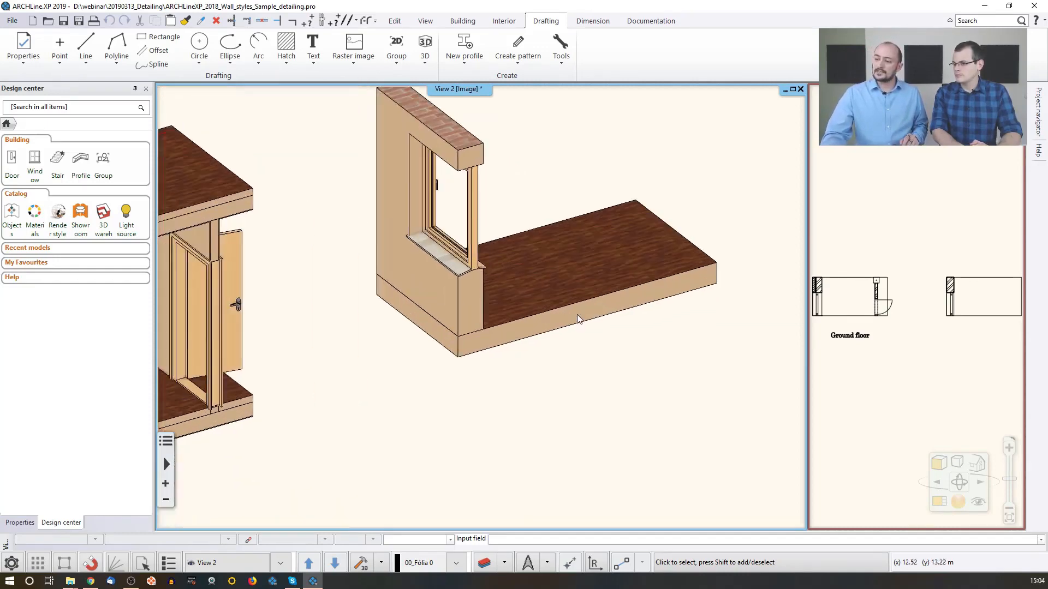
click(538, 281)
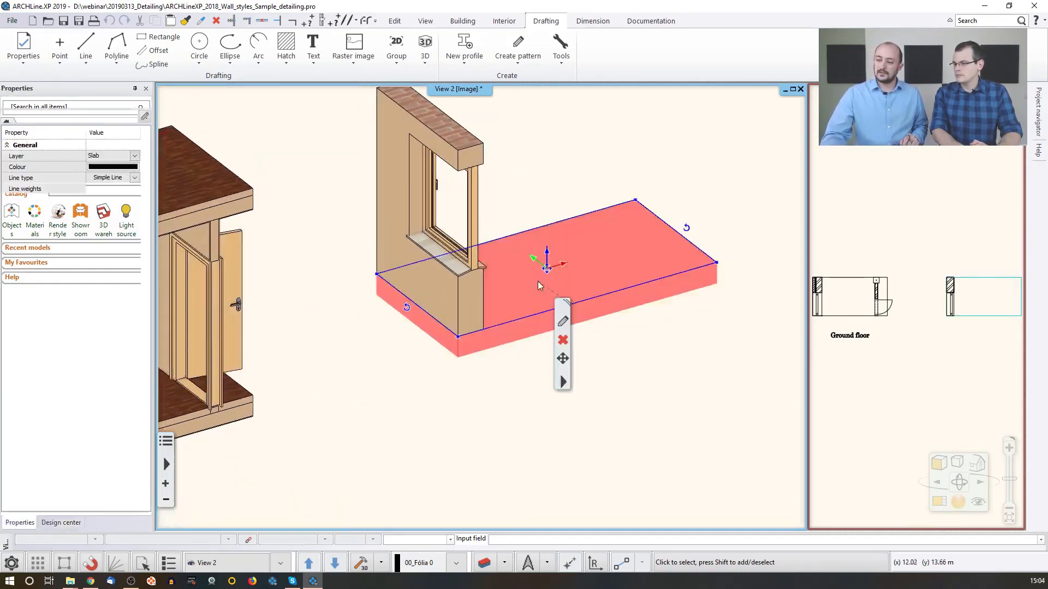
click(564, 322)
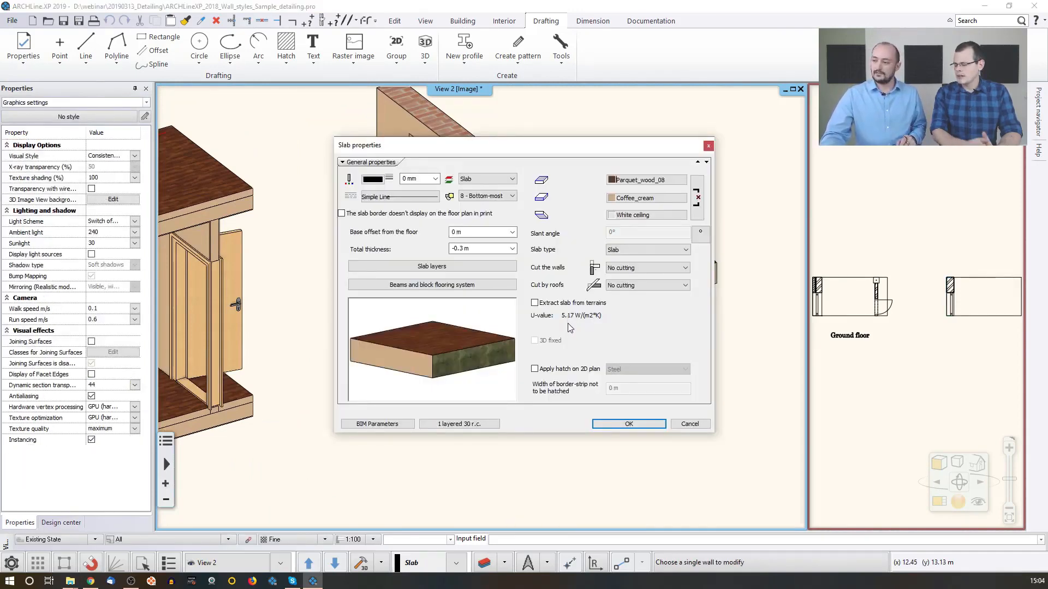
drag(552, 143, 558, 143)
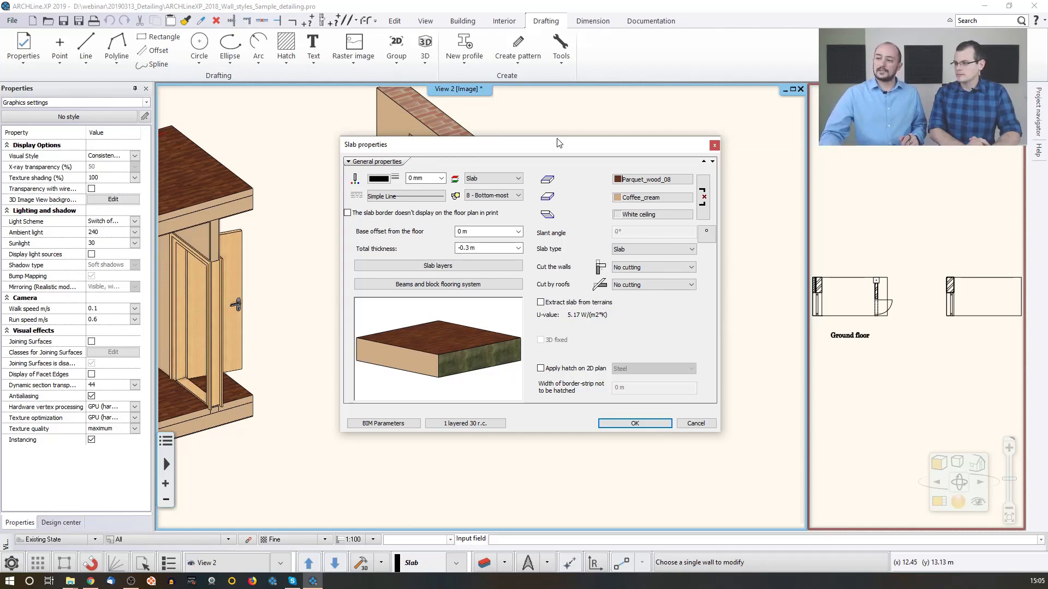
drag(505, 154, 551, 236)
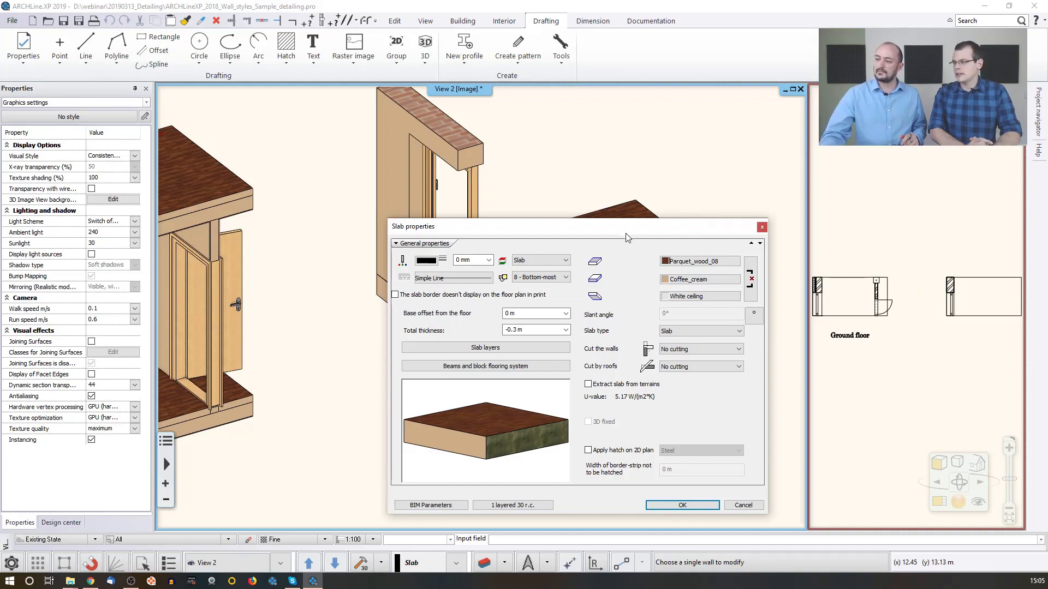
drag(631, 232, 586, 184)
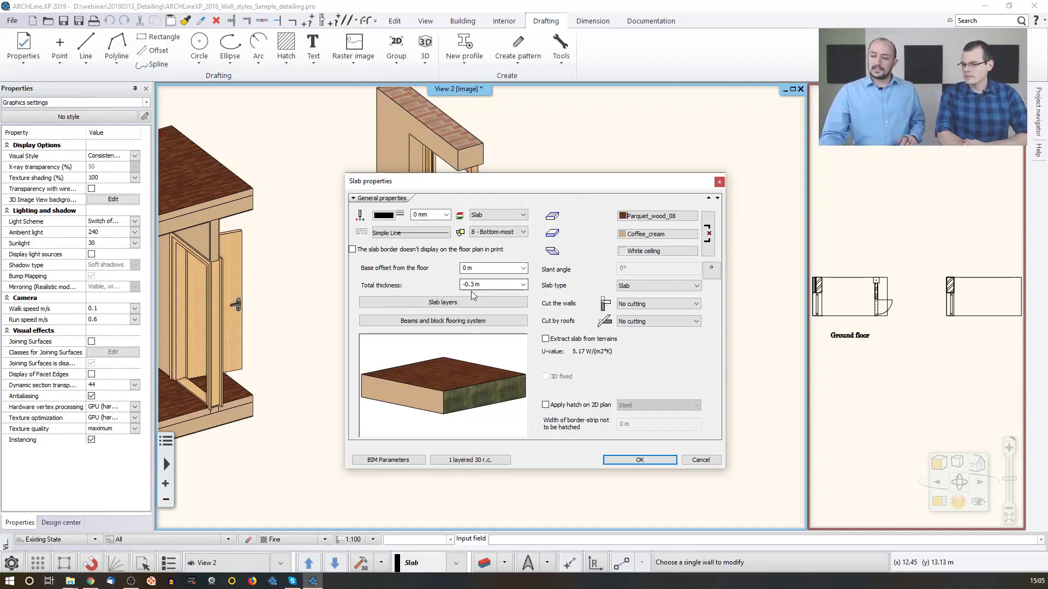
click(459, 304)
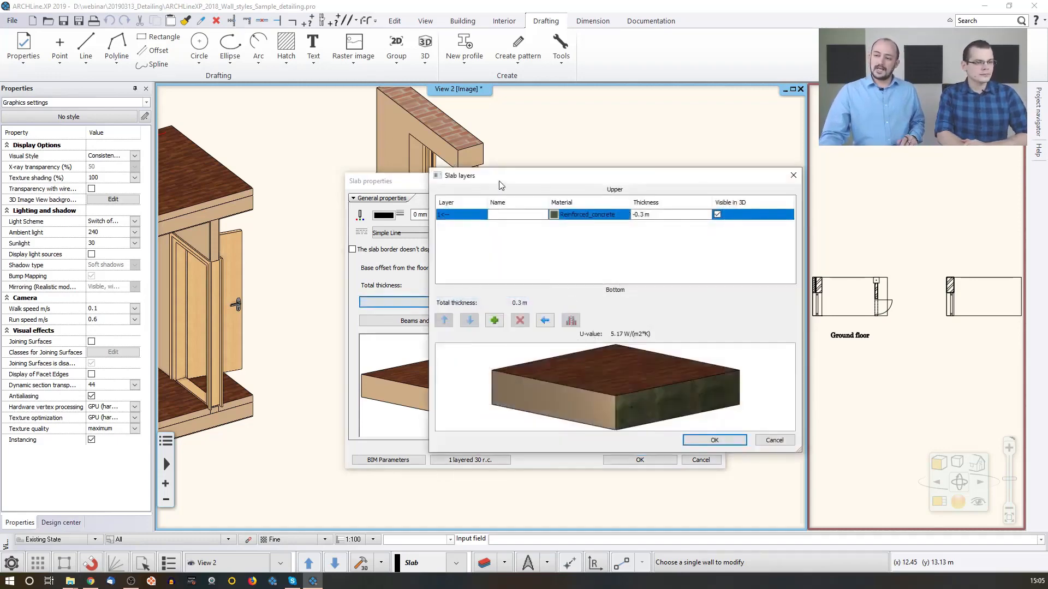
drag(502, 182, 549, 151)
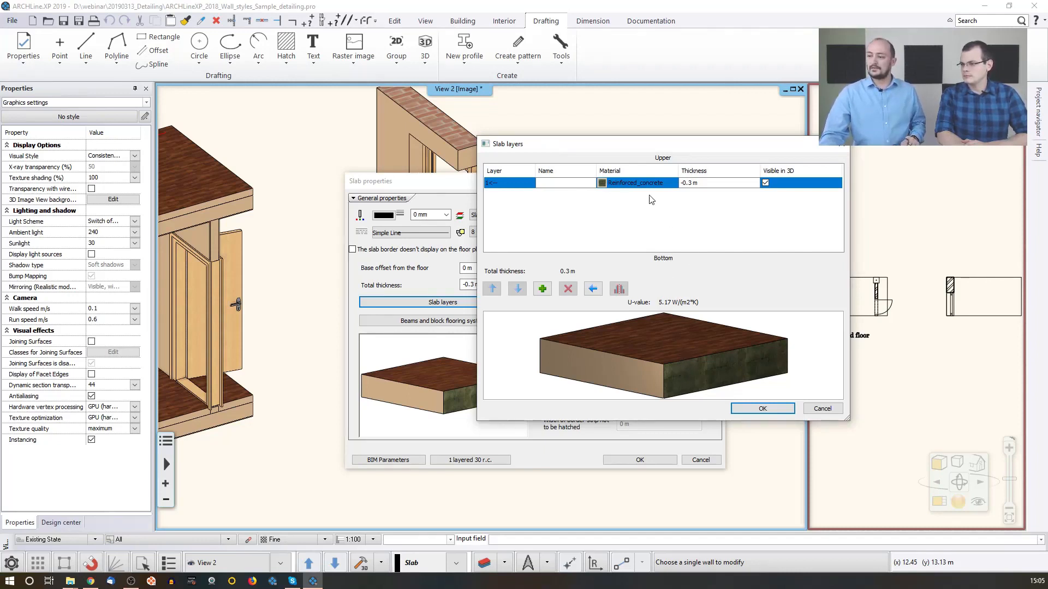
Step: Add two more layers to the slab and set the uppermost layer's thickness to -0.1 m
click(543, 289)
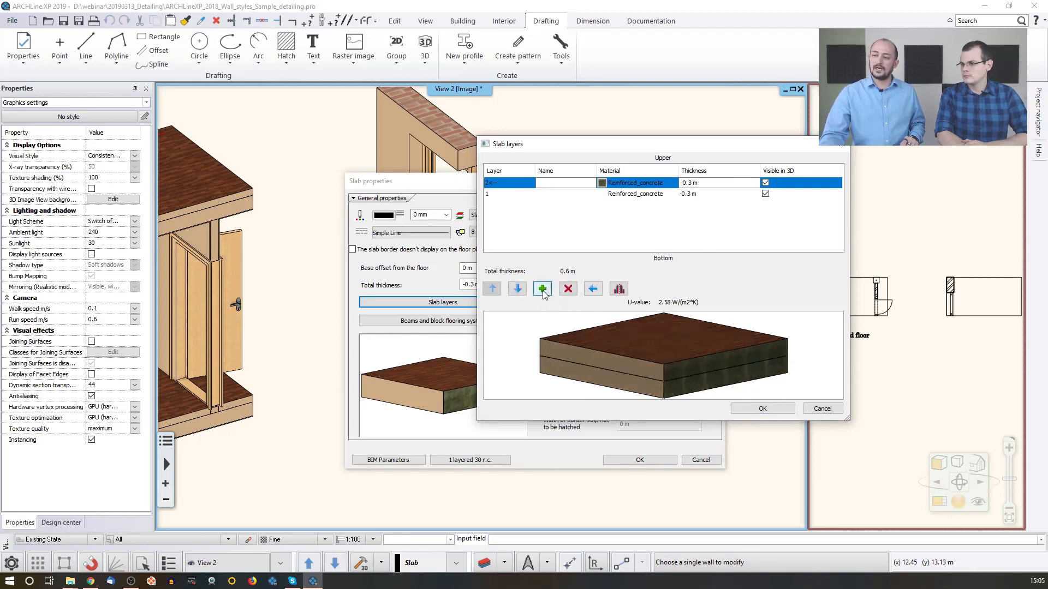
click(543, 289)
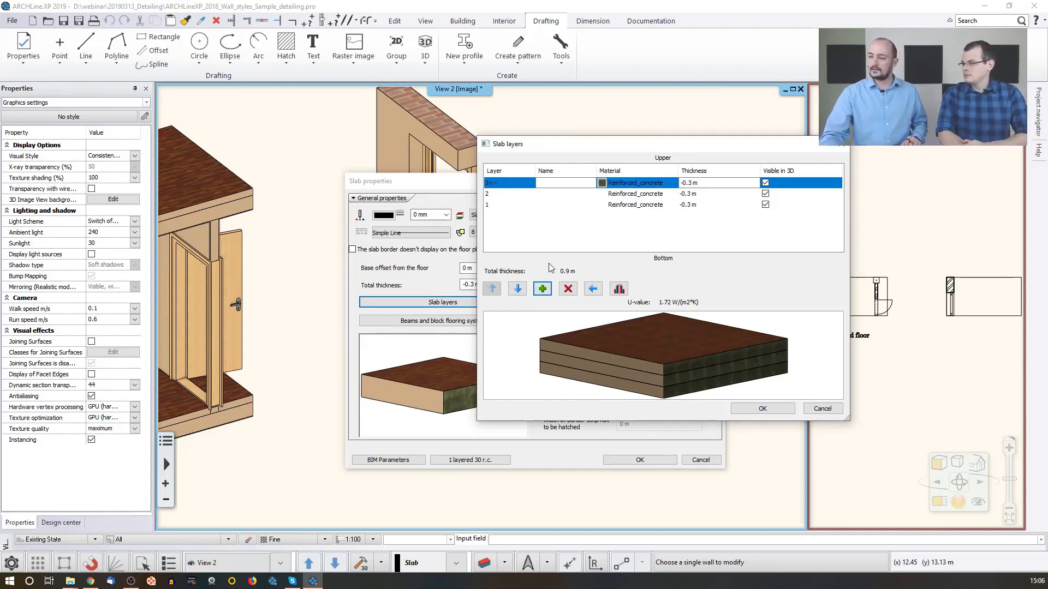
click(705, 183)
drag(688, 182, 717, 183)
text(1)
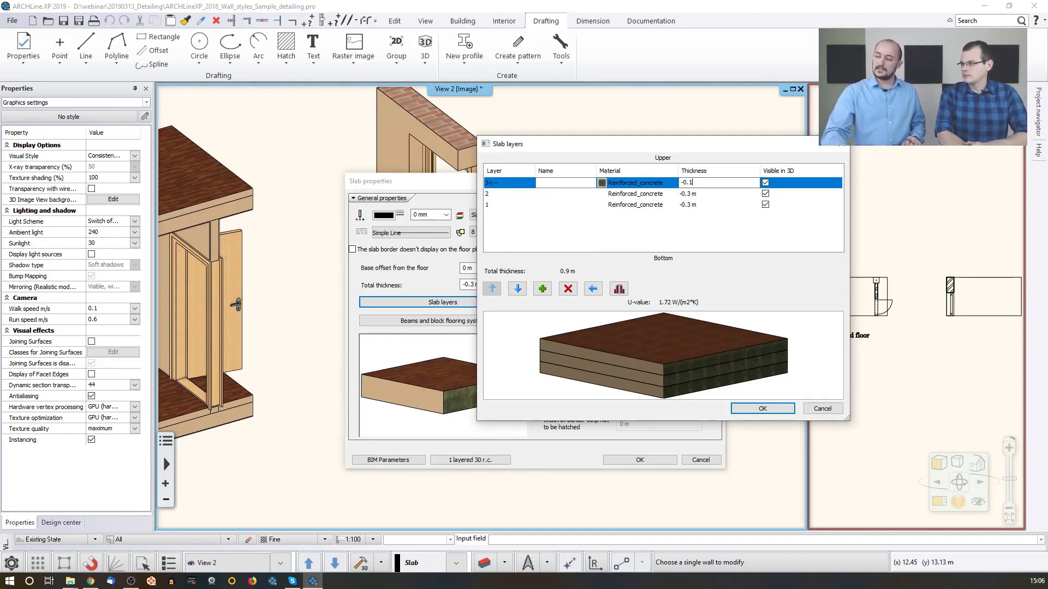
click(707, 227)
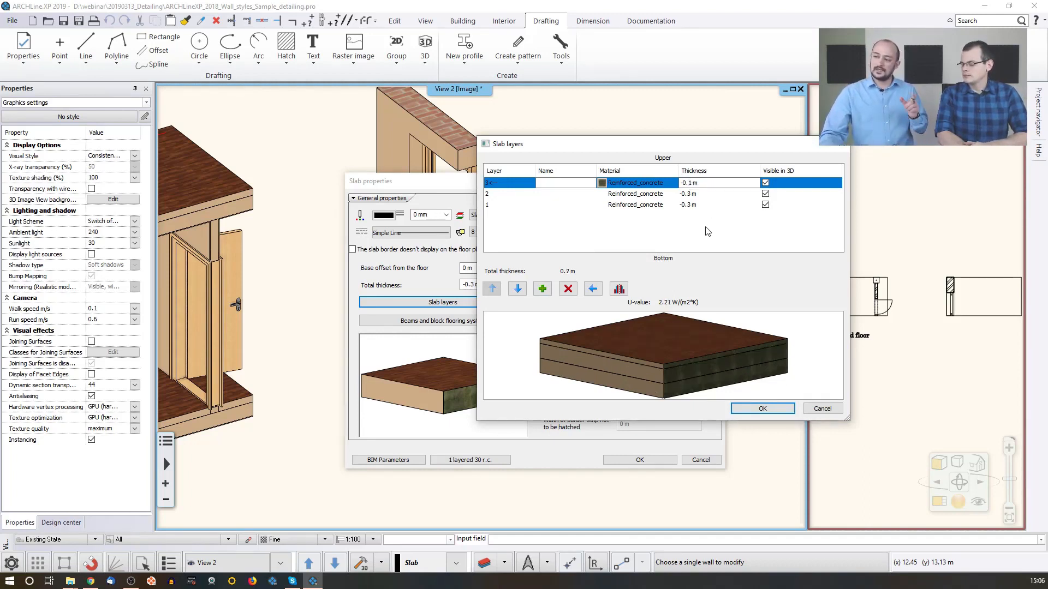
Step: Set the middle slab layer's thickness to -0.2 m and the bottom layer's thickness to -0.01 m
click(694, 195)
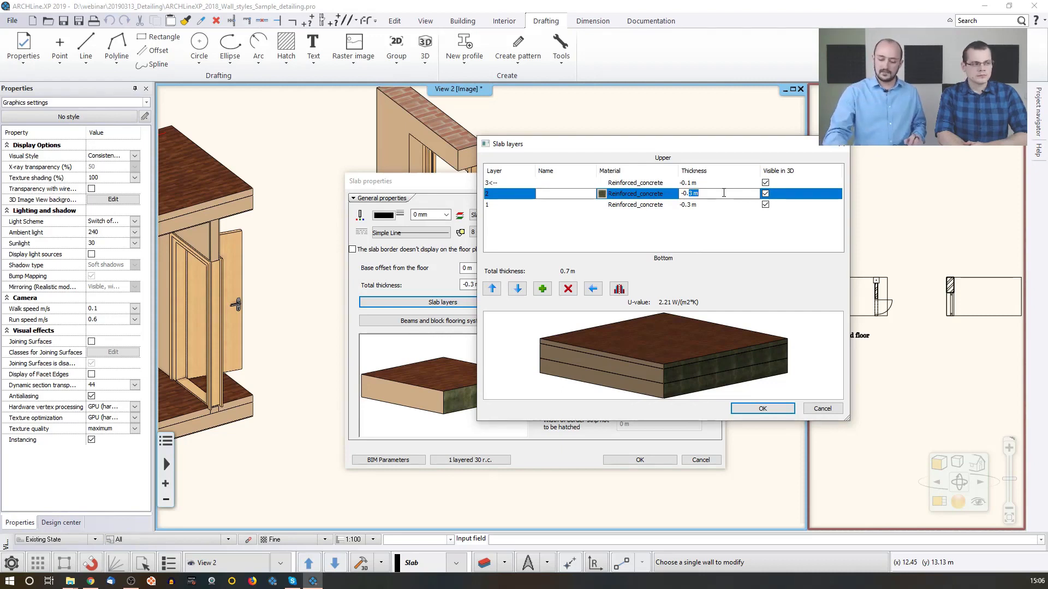
text(2)
key(Return)
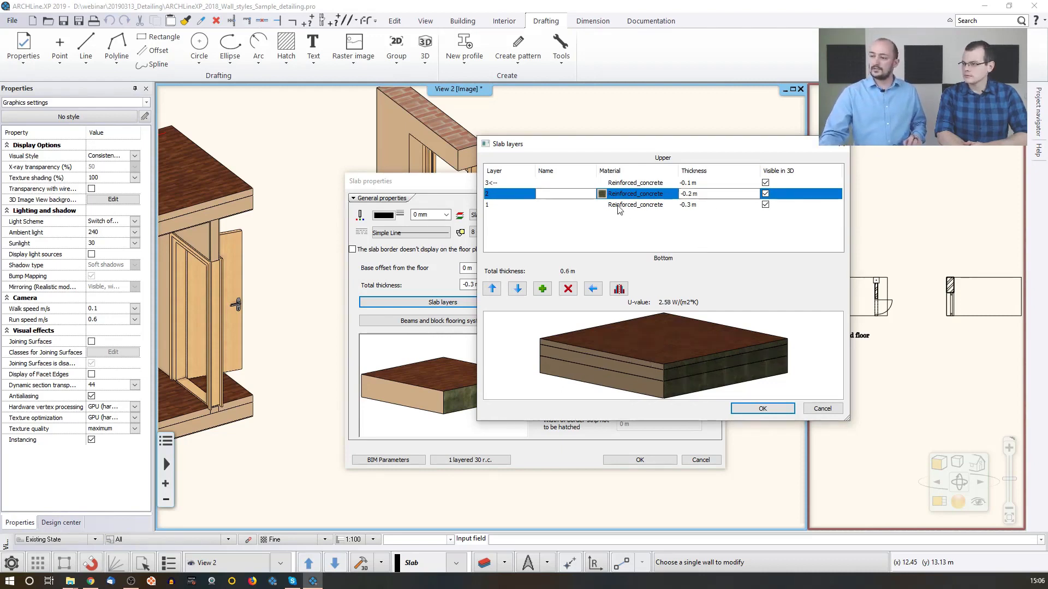
click(689, 204)
drag(687, 204, 735, 204)
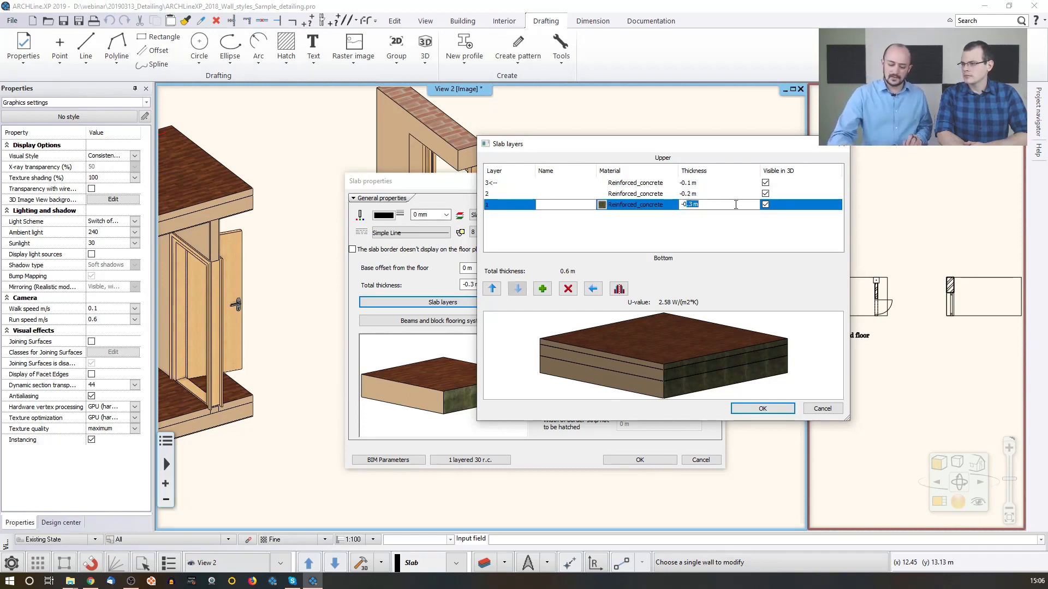
text(.)
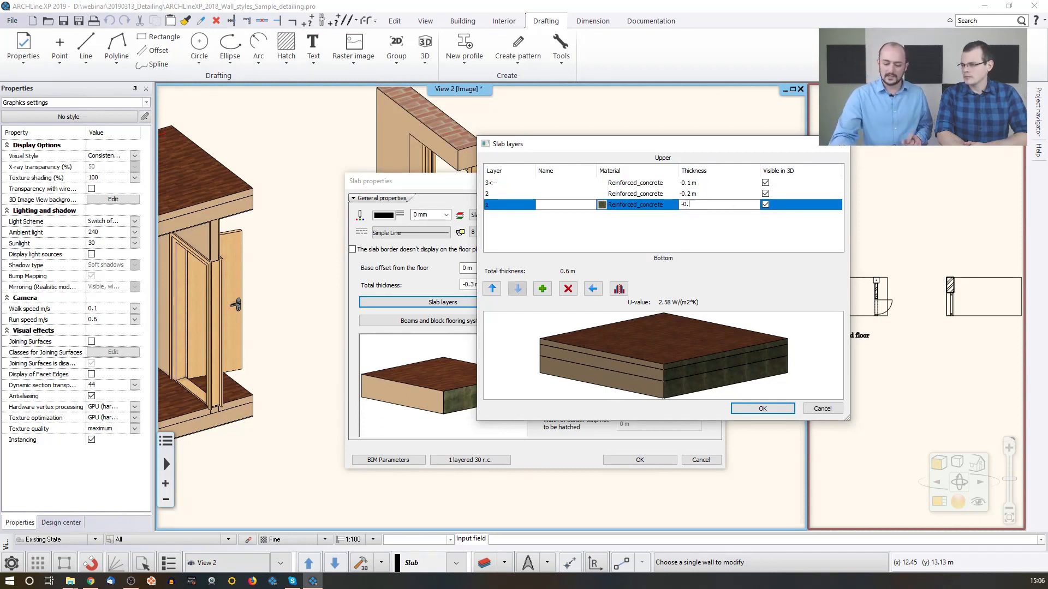
text(01)
key(Return)
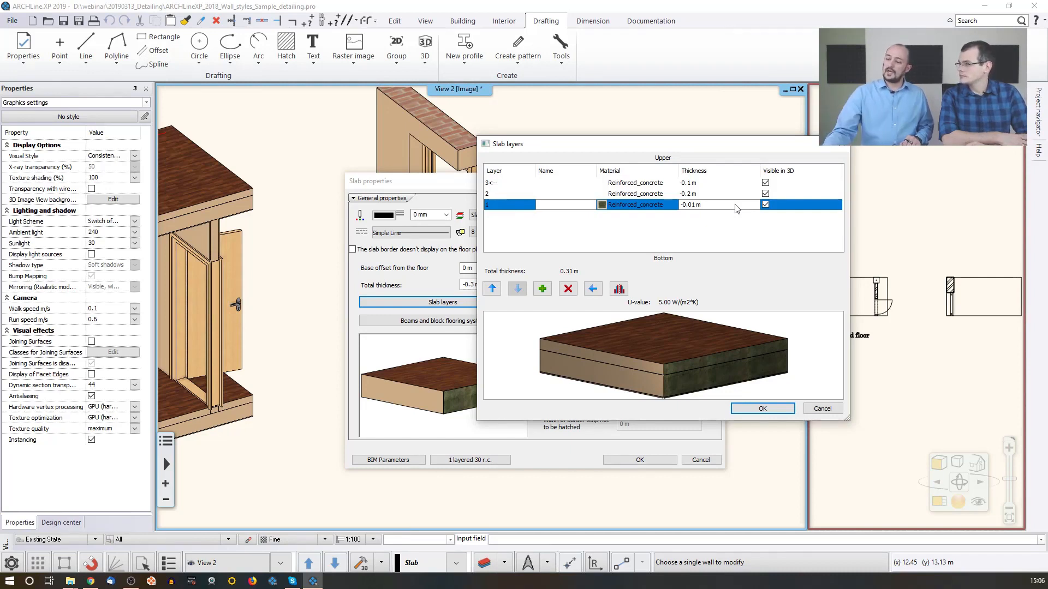
Step: Check the layered slab preview up close and assign the Prefab concrete material to the uppermost layer
scroll(715, 355, up, 3)
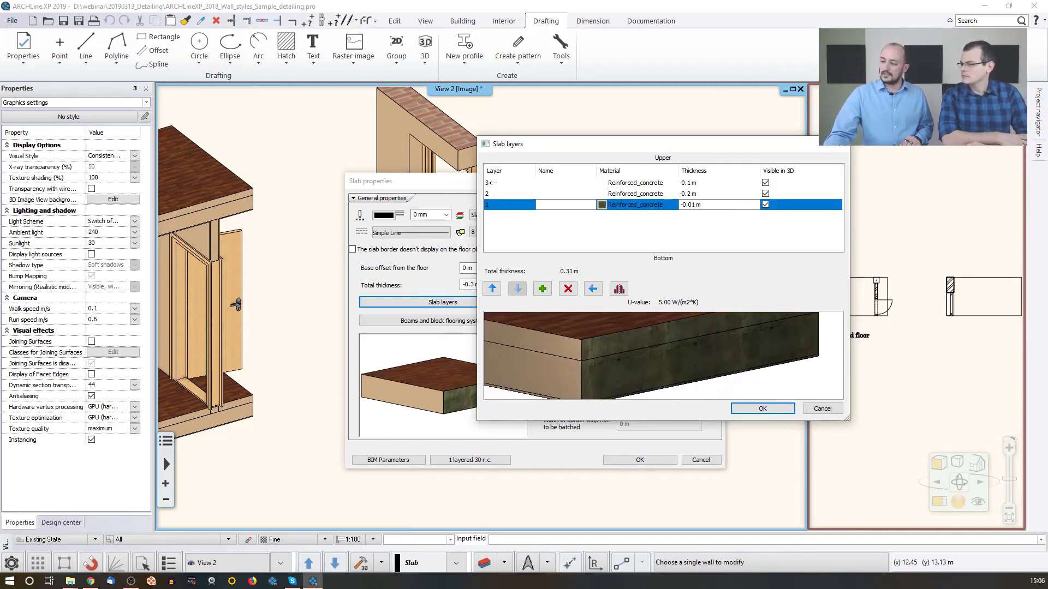
scroll(715, 352, down, 3)
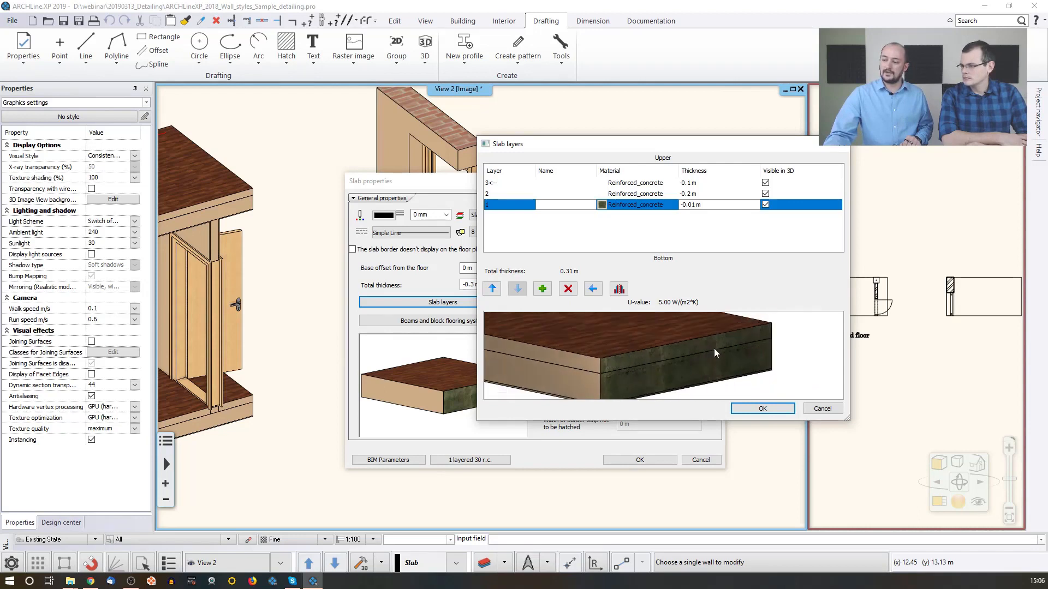
scroll(714, 352, down, 1)
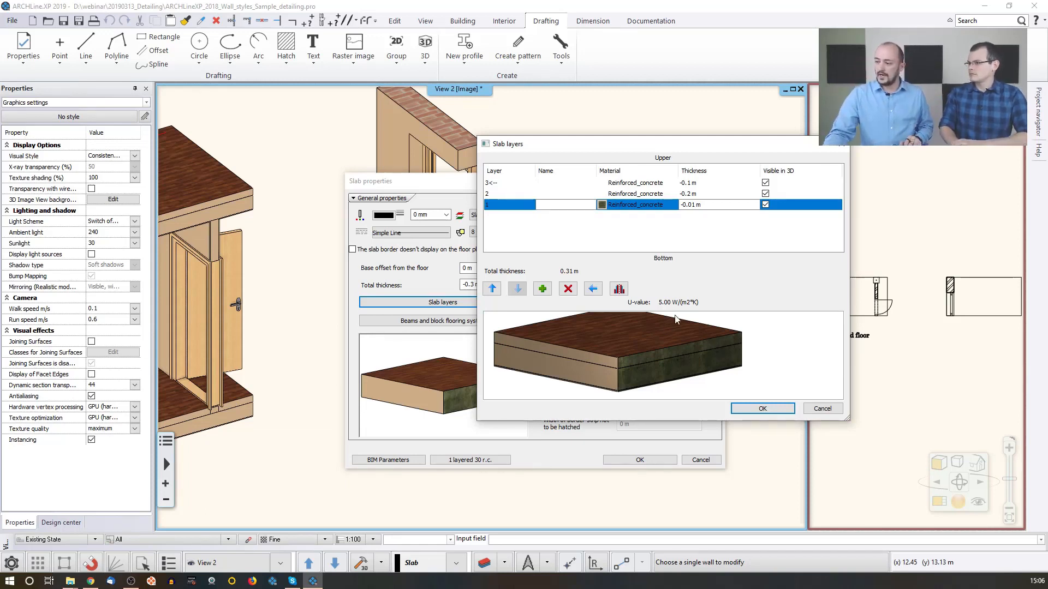
click(625, 184)
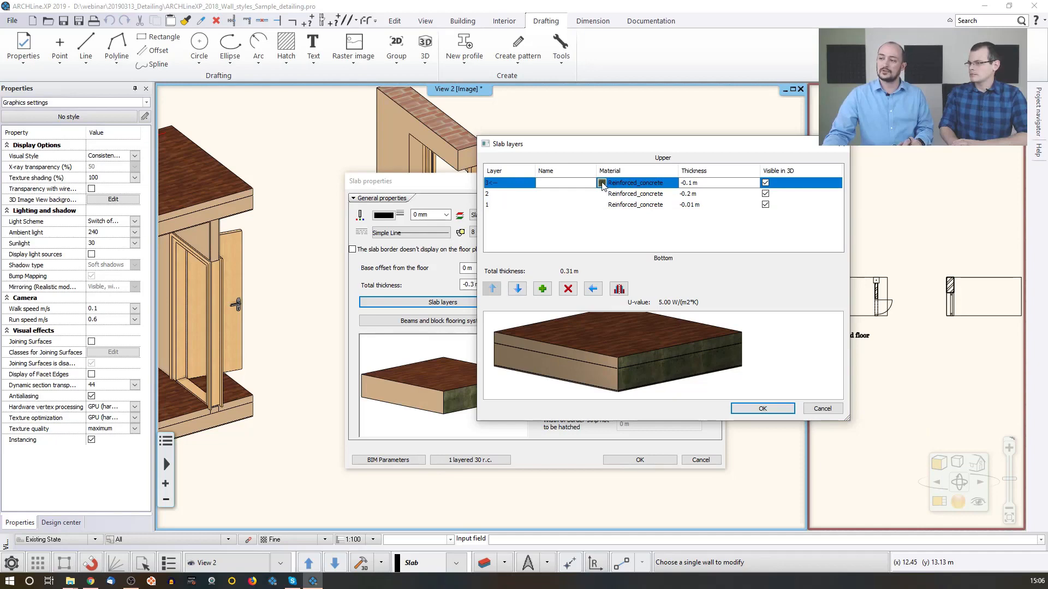
click(602, 183)
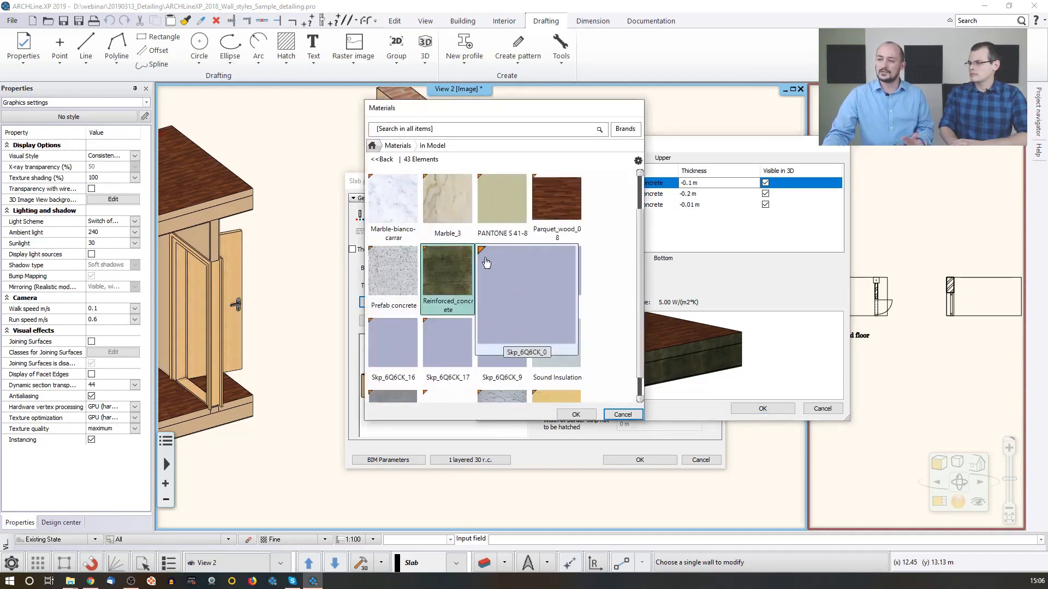
click(576, 416)
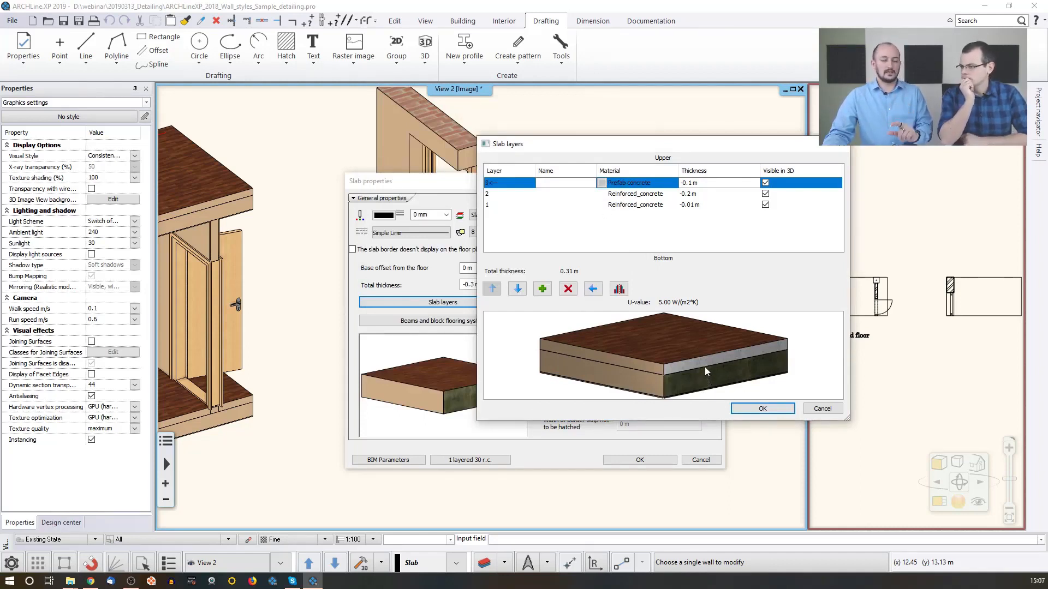
Step: Search the material library for "plaster" and assign Bright plaster 03 to the bottom slab layer
click(642, 196)
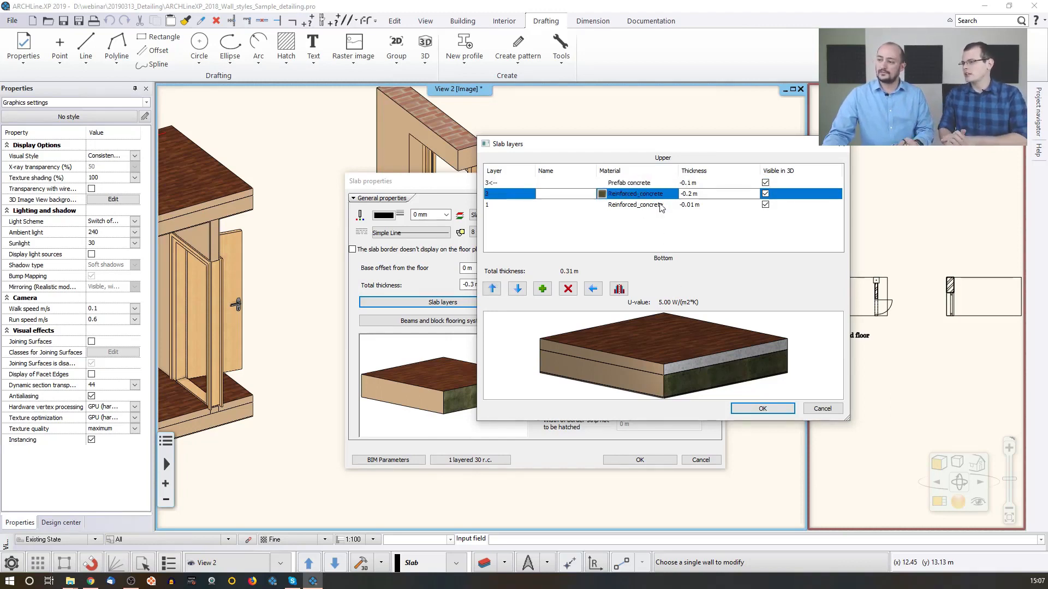
click(660, 206)
click(645, 206)
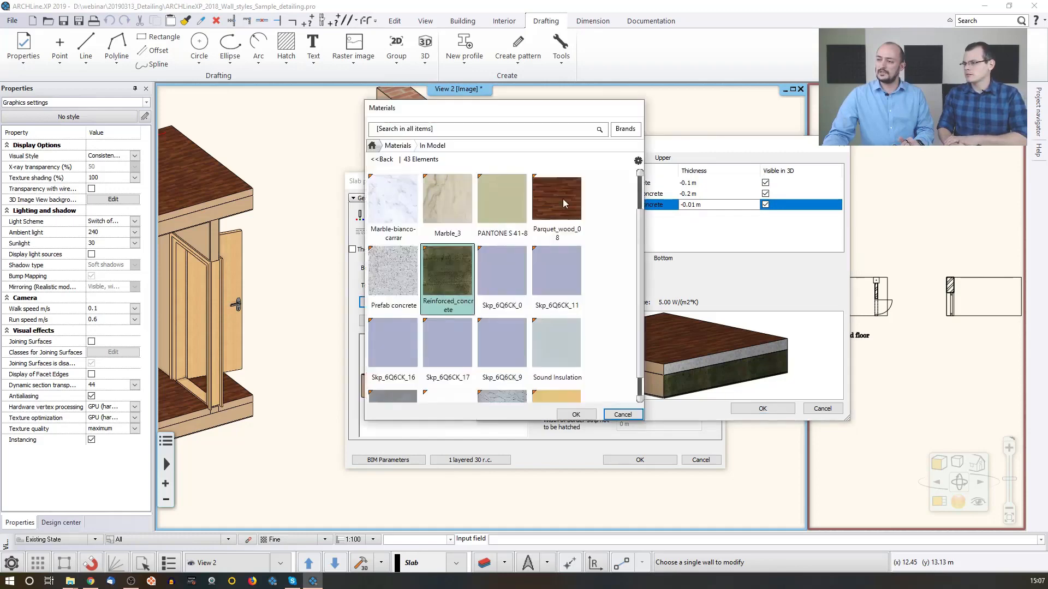
click(382, 160)
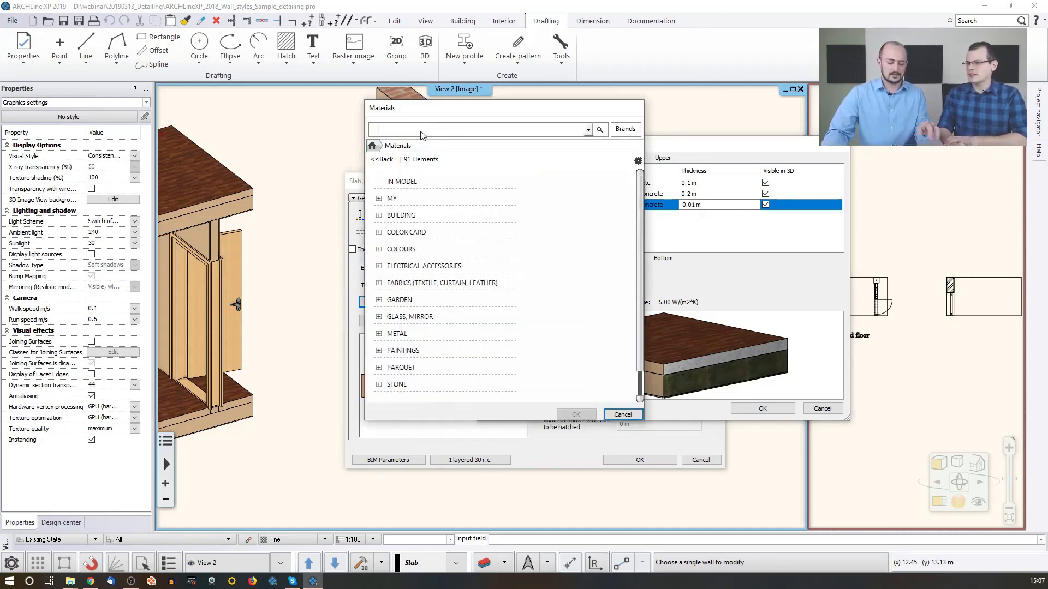
text(plaster)
key(Return)
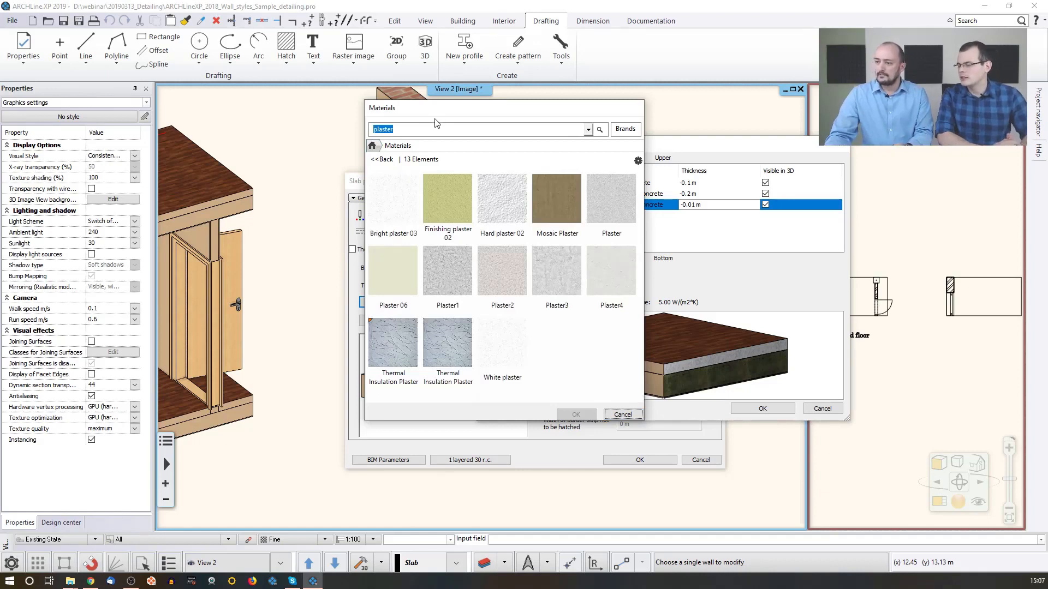
click(409, 207)
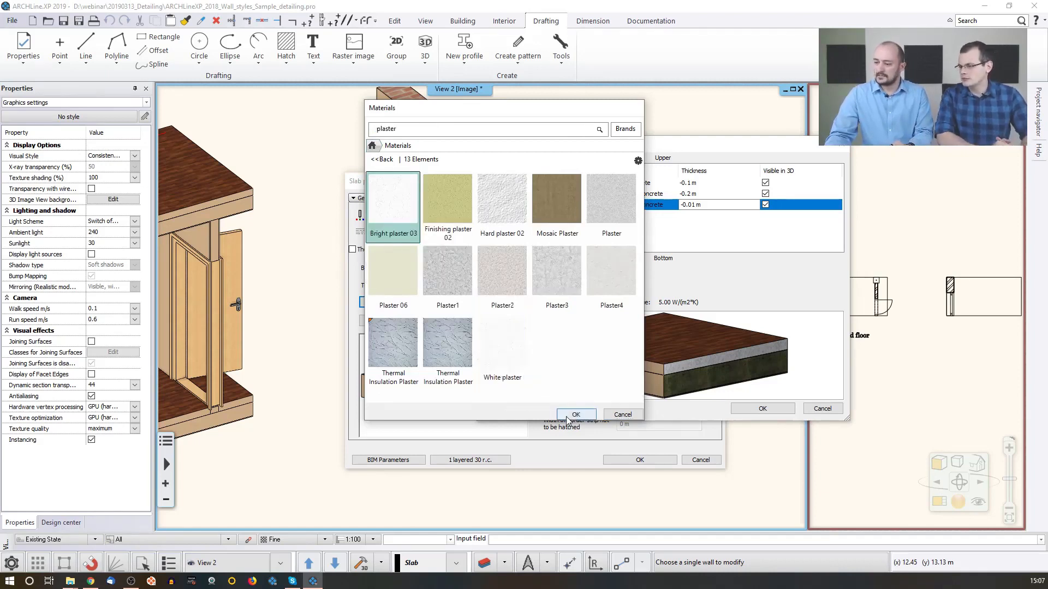
click(576, 415)
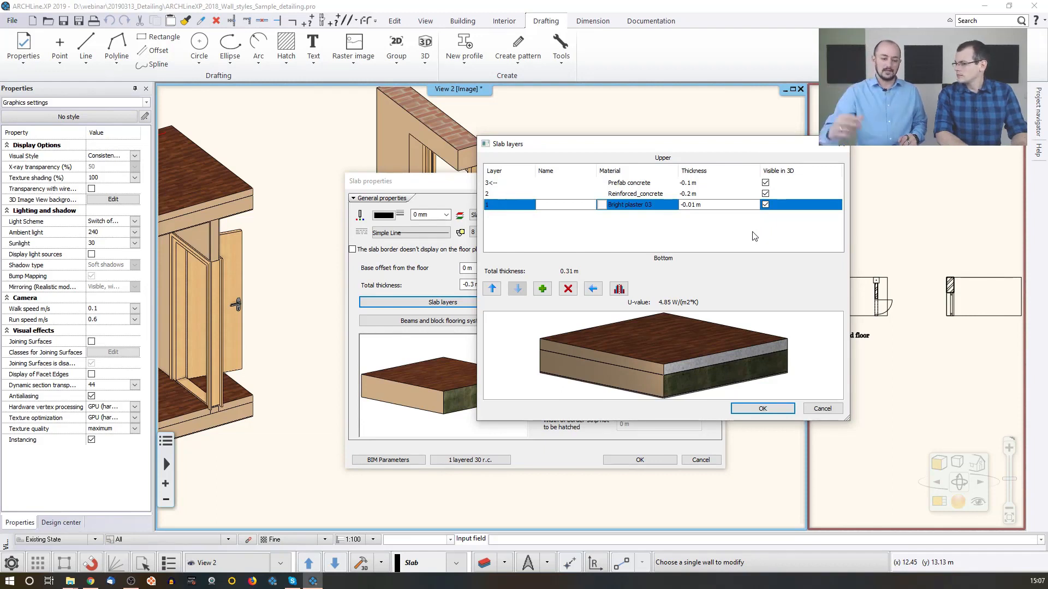
Step: Turn off 3D visibility for the middle reinforced concrete layer and inspect the slab preview from a slightly different angle
click(765, 195)
click(765, 194)
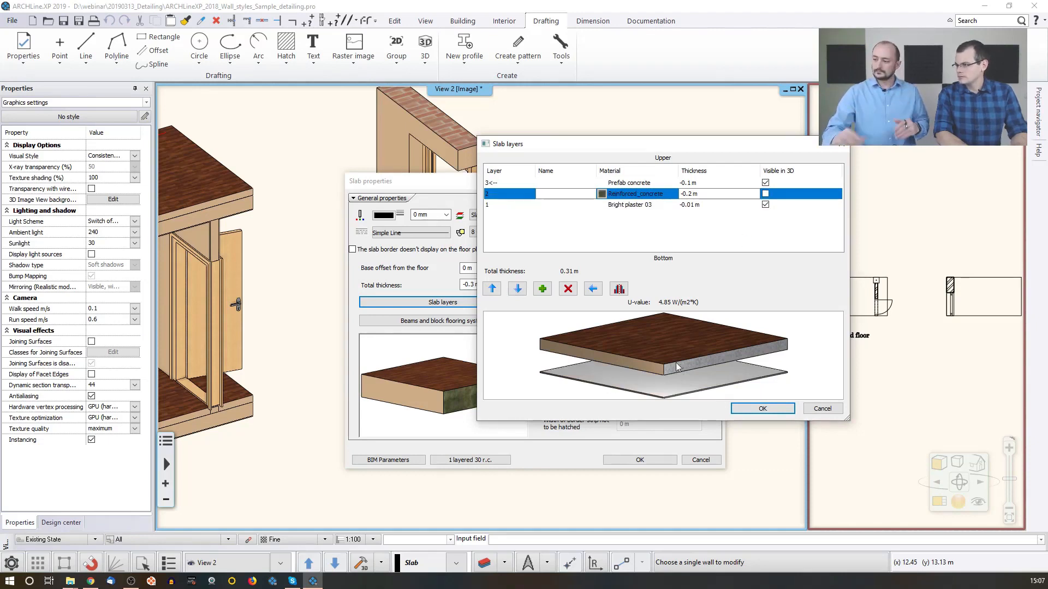
mouse_move(604, 365)
mouse_down()
mouse_move(604, 339)
mouse_move(604, 361)
mouse_up()
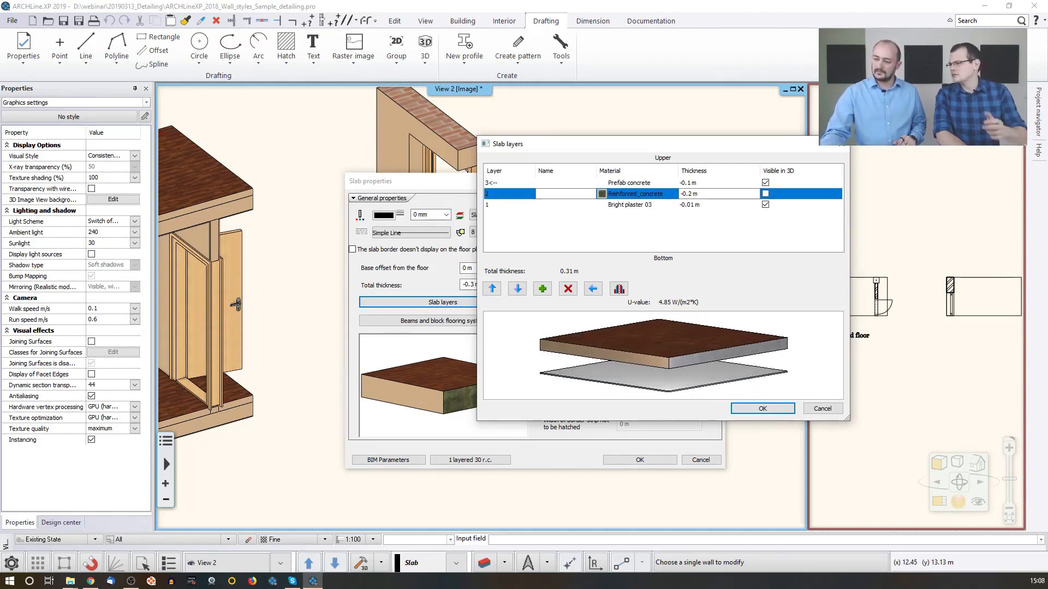
Step: Turn 3D visibility back on for the middle reinforced concrete layer and make it the slab's reference layer
click(765, 195)
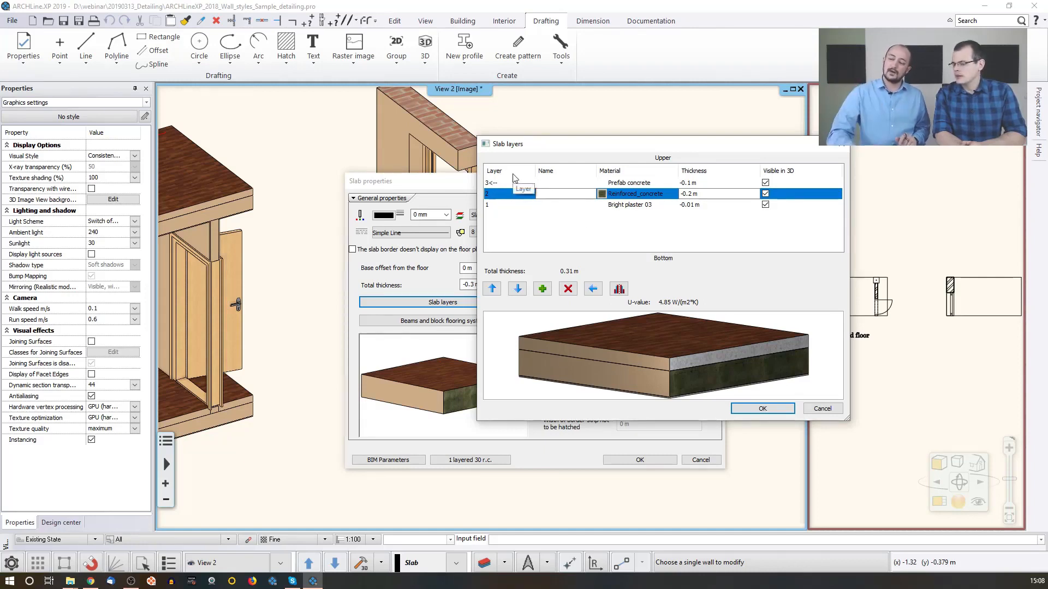
click(593, 289)
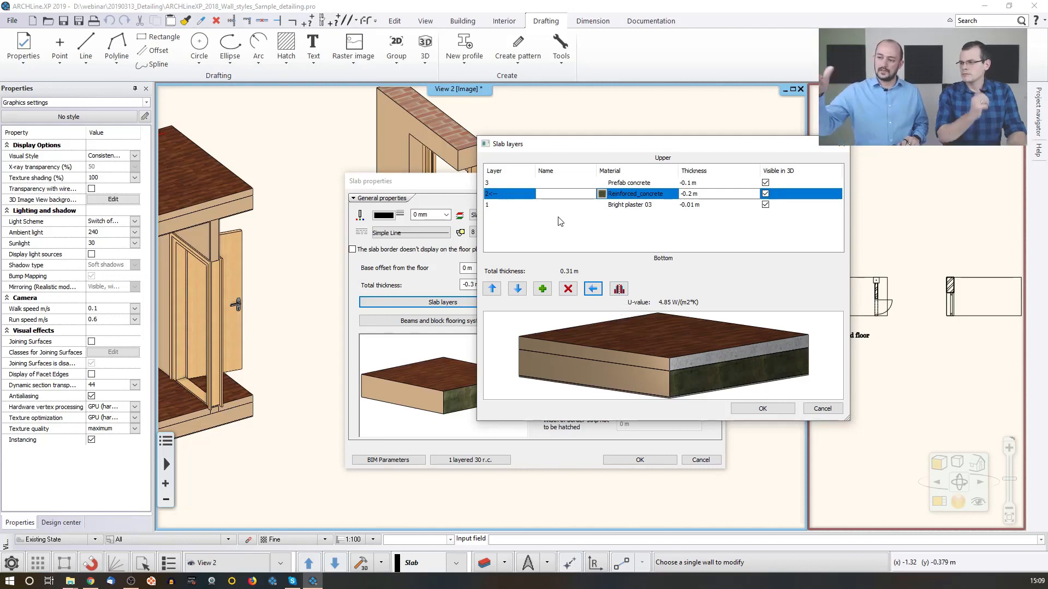
click(763, 409)
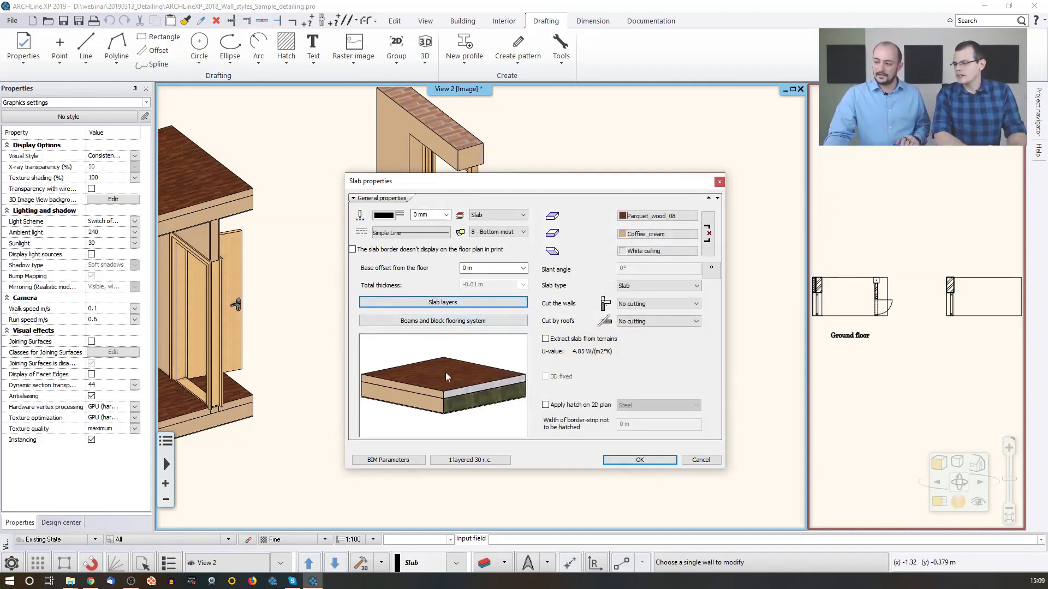
Step: Look through the saved slab styles without choosing another one, and apply the layered structure to the slab
click(501, 460)
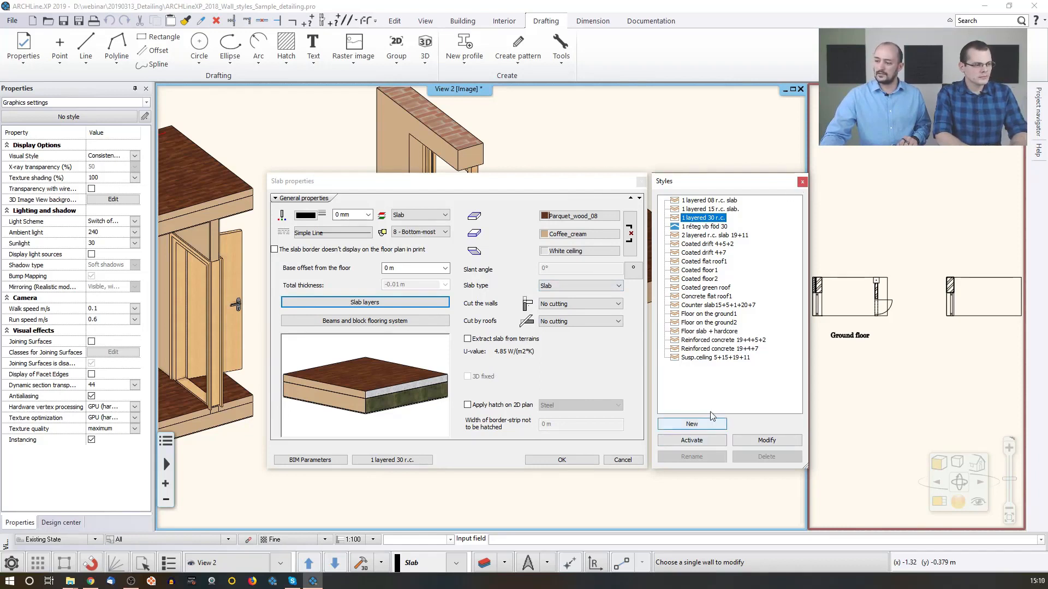
click(802, 182)
drag(544, 187, 612, 179)
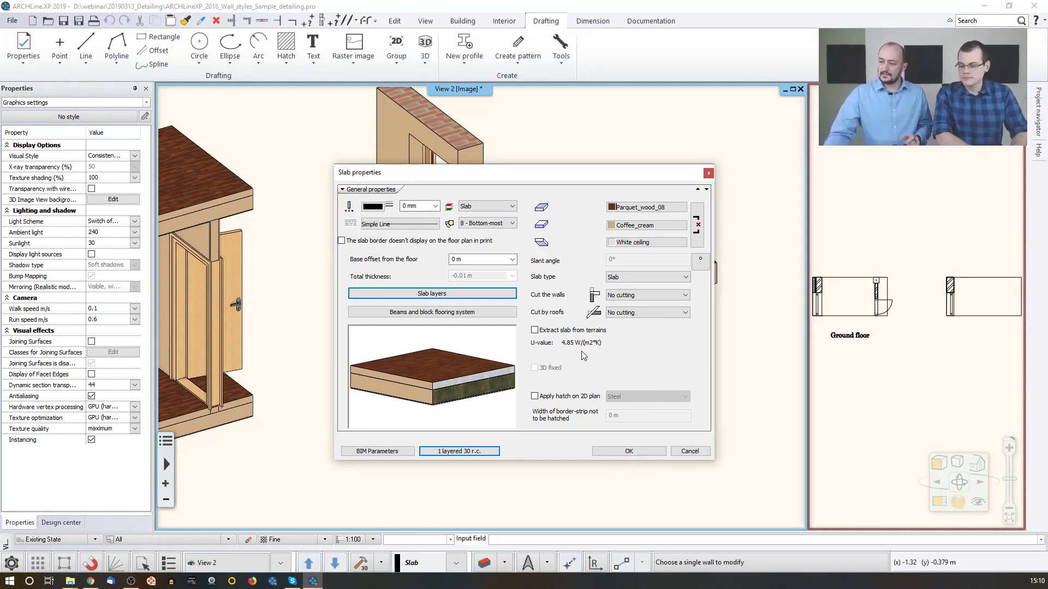
click(613, 454)
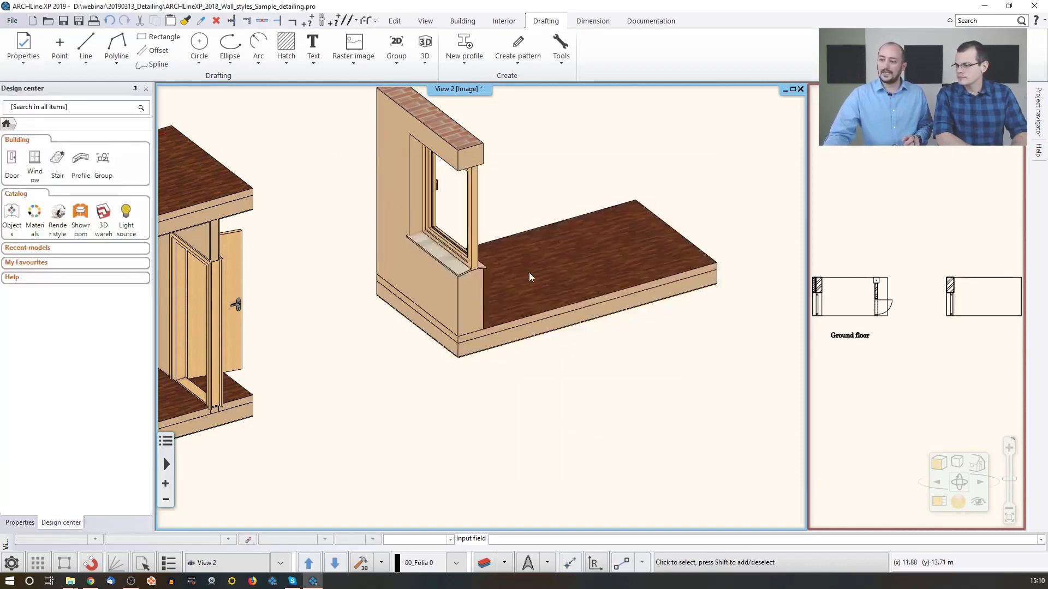
Step: Examine the corner where the wall meets the layered slab and review the wall's general properties
scroll(499, 322, up, 4)
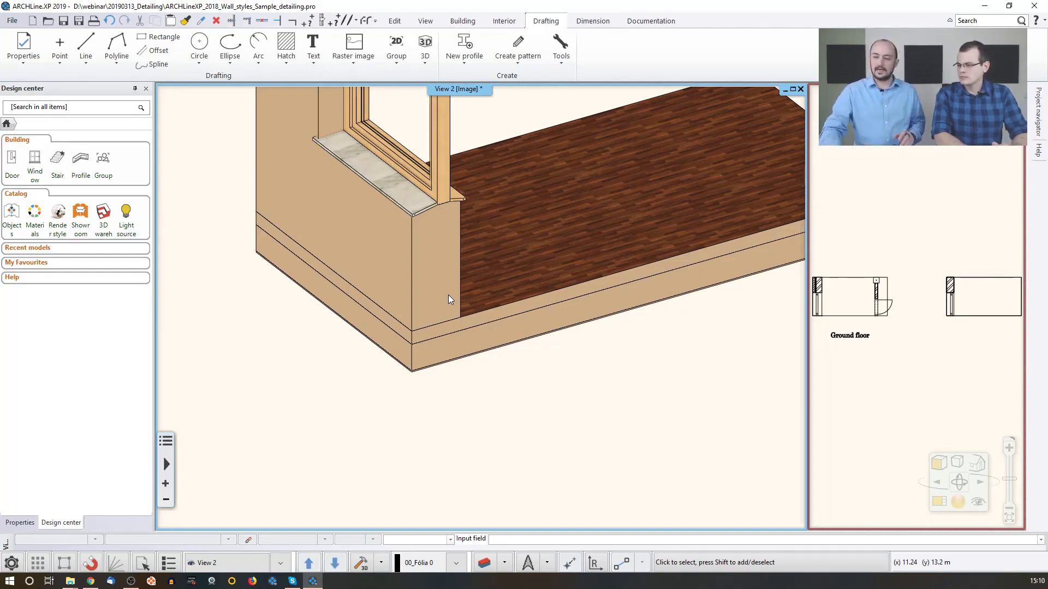
click(429, 269)
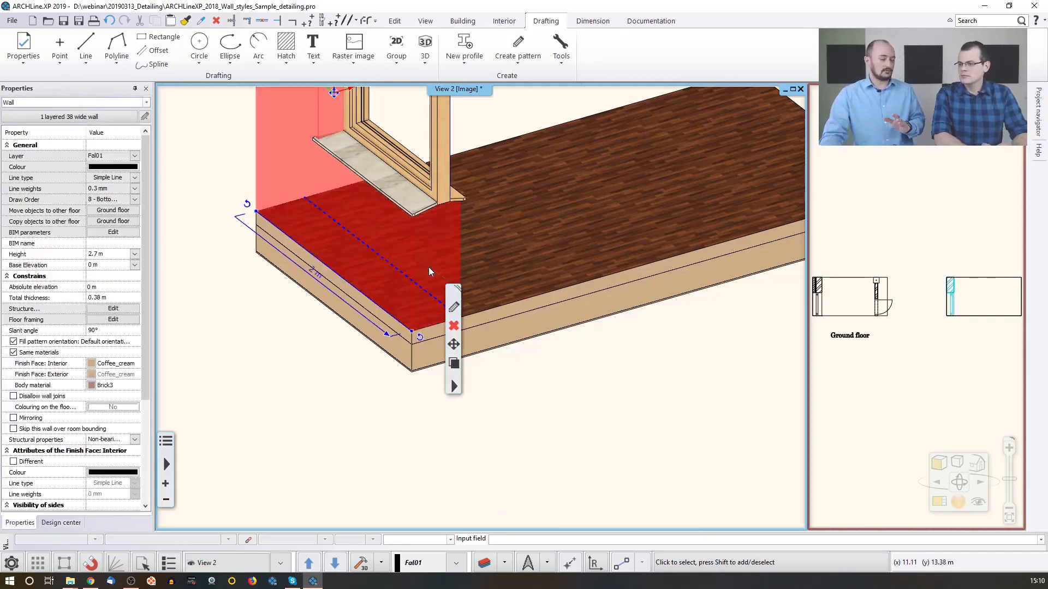
click(455, 308)
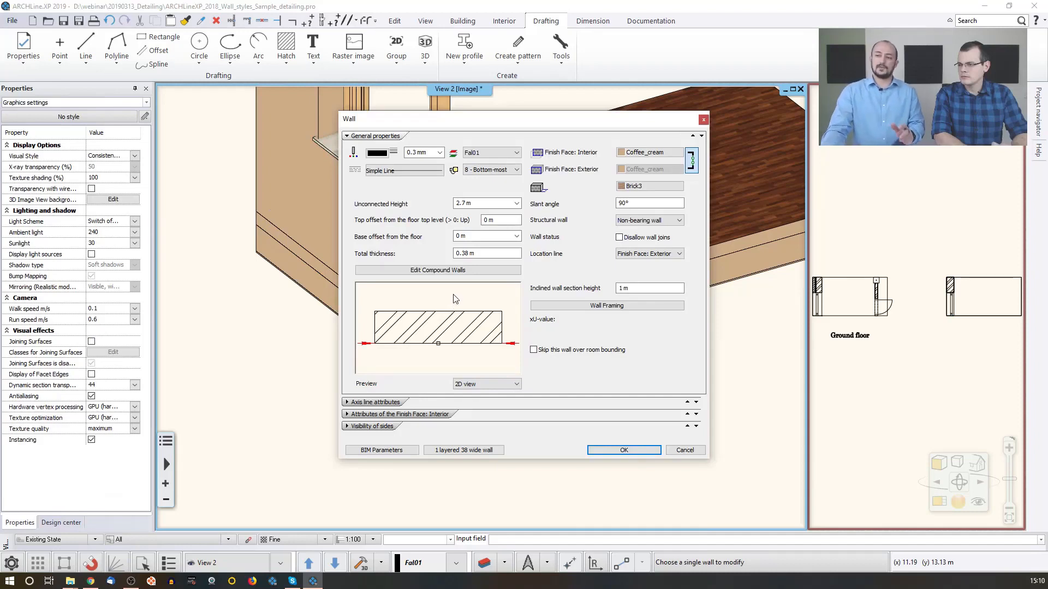
drag(490, 119, 689, 235)
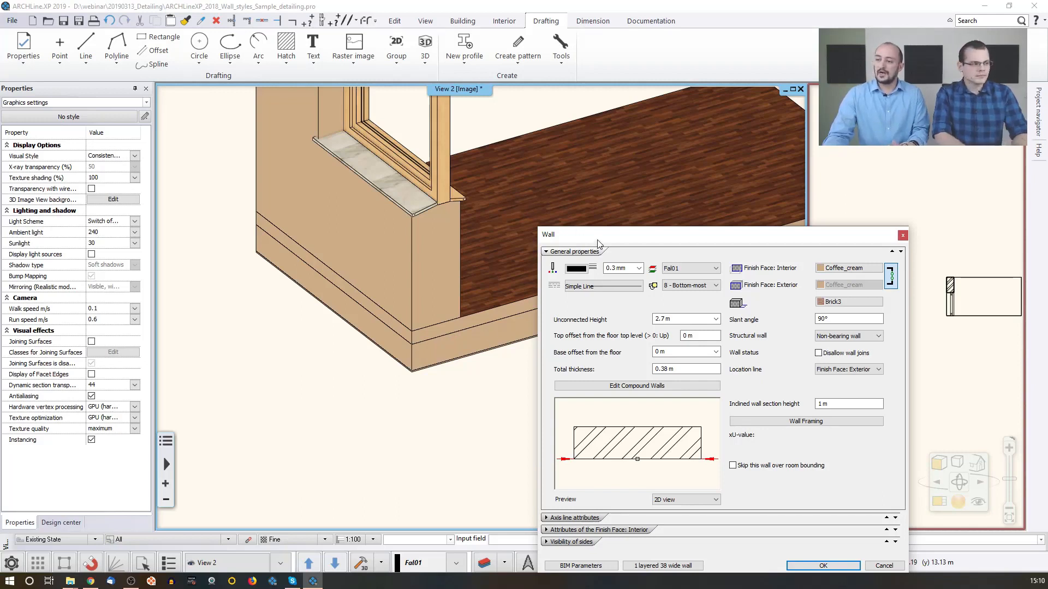
drag(599, 241, 529, 234)
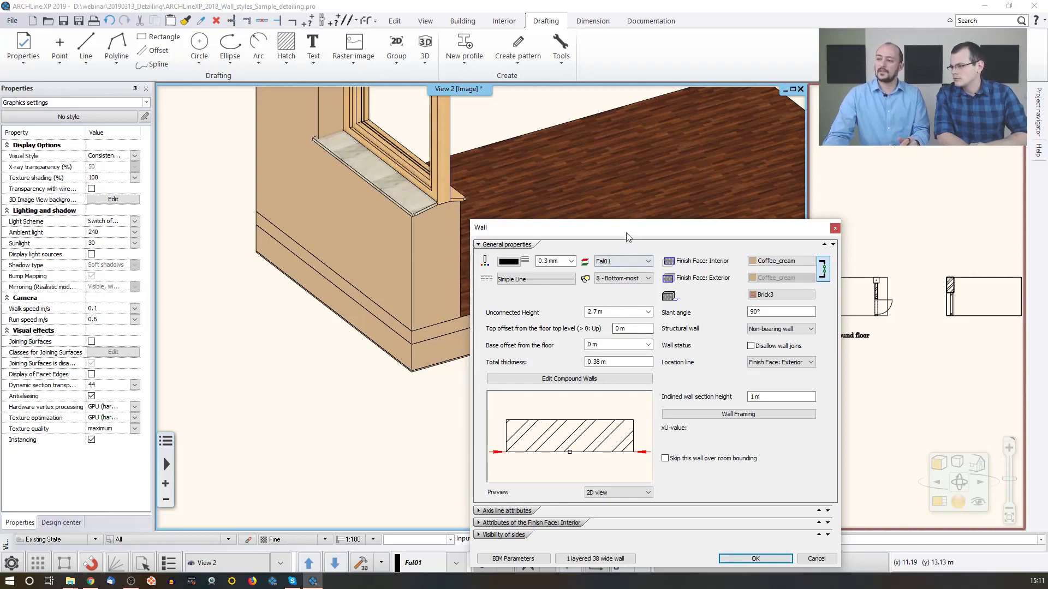
drag(627, 227, 616, 191)
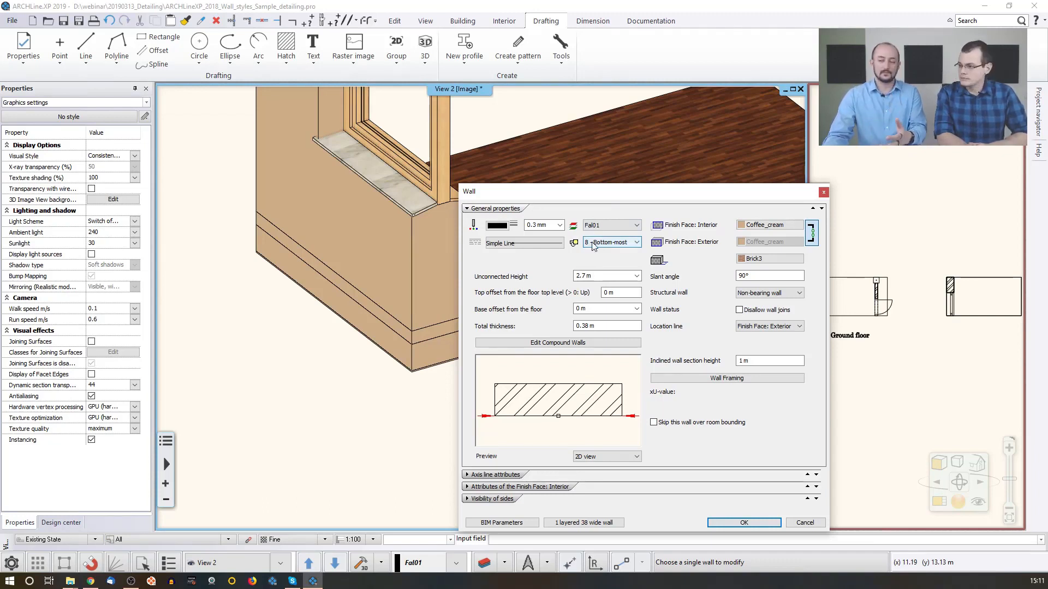
drag(619, 194, 579, 145)
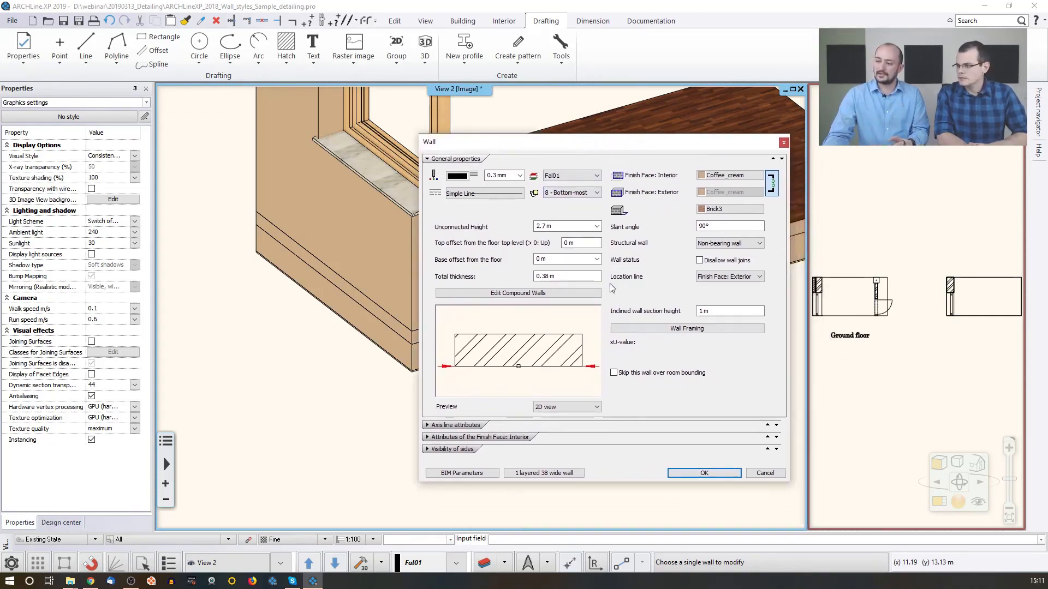
click(703, 473)
Step: Review the building's level settings from the floor plan, checking the structural elevation offsets of the ground floor and neighbouring levels
click(884, 311)
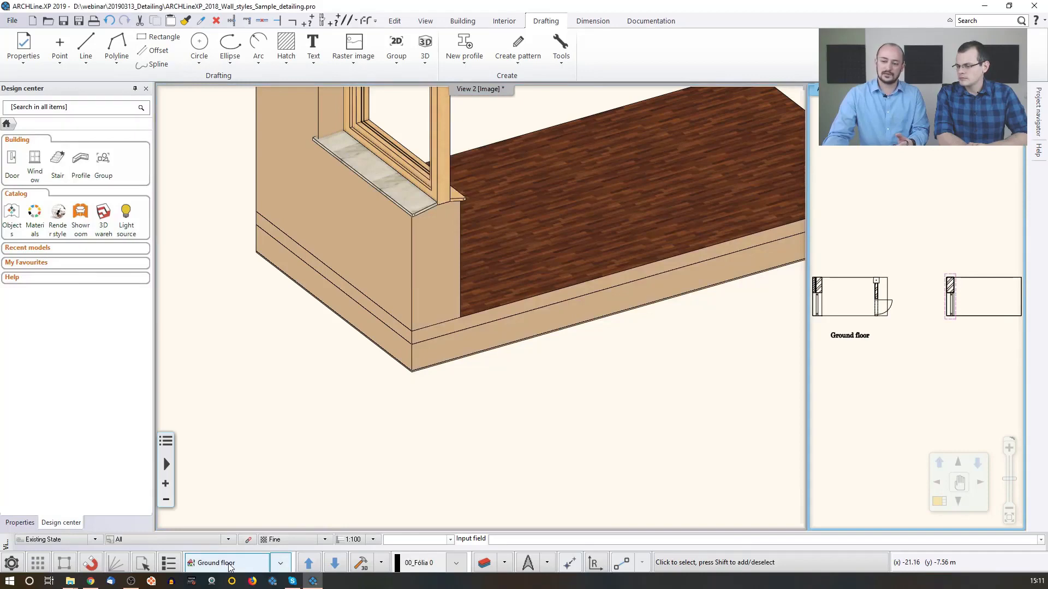
click(429, 367)
scroll(427, 367, down, 6)
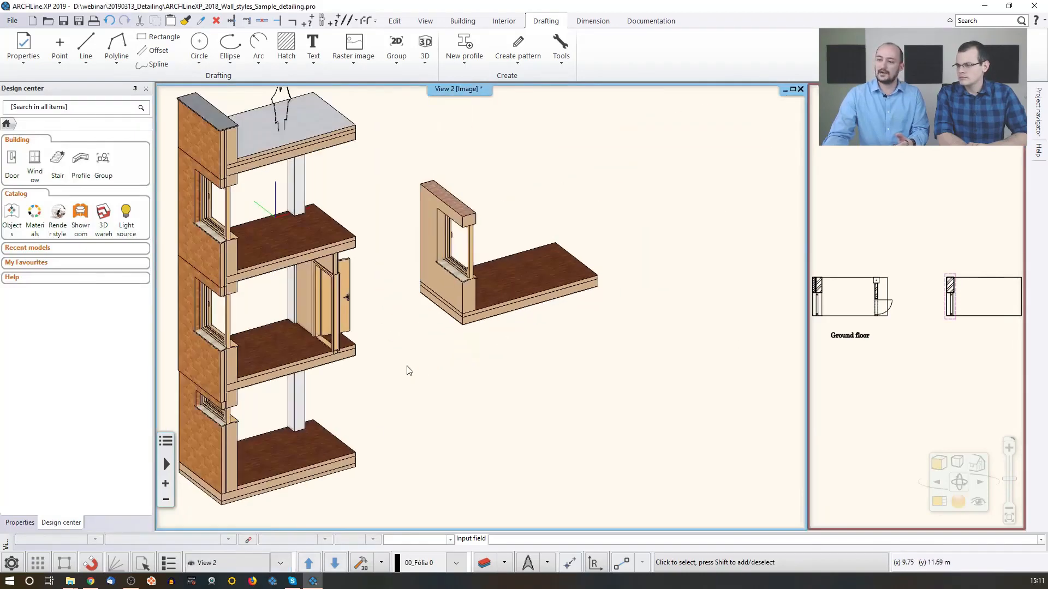
middle_drag(404, 365, 472, 358)
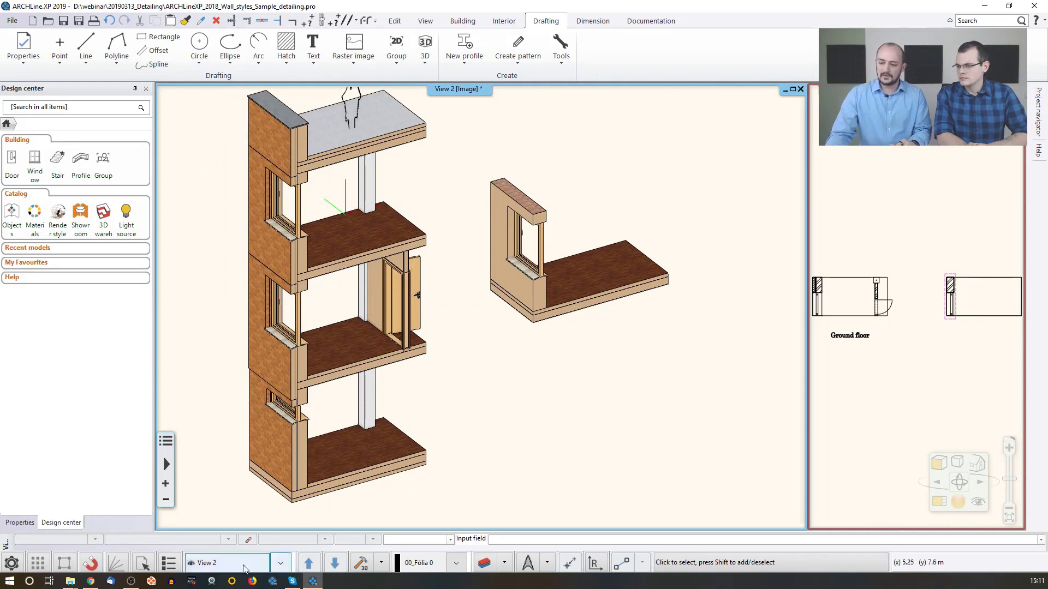
click(918, 344)
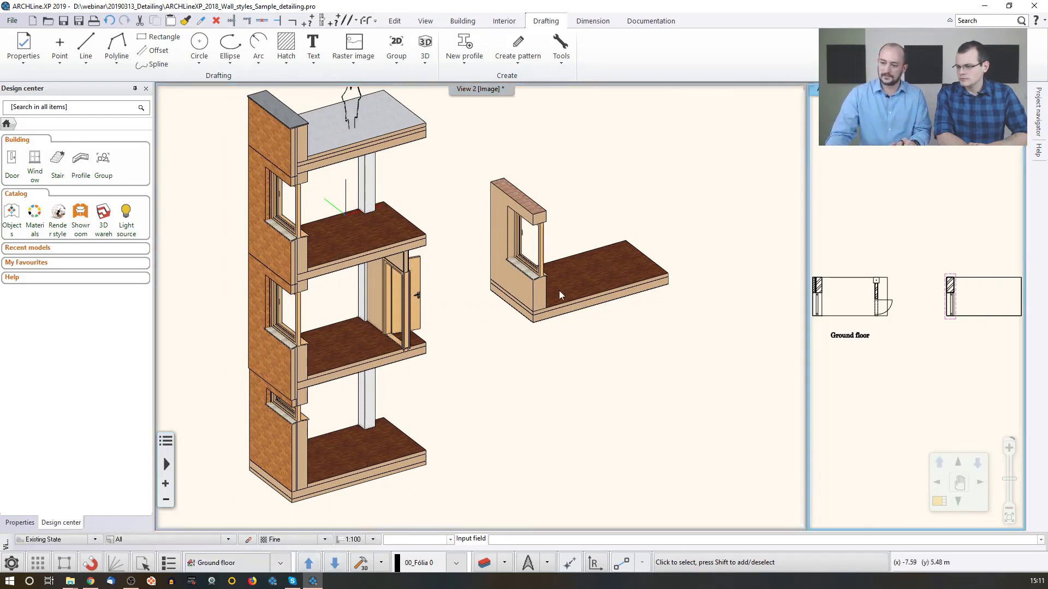
click(229, 568)
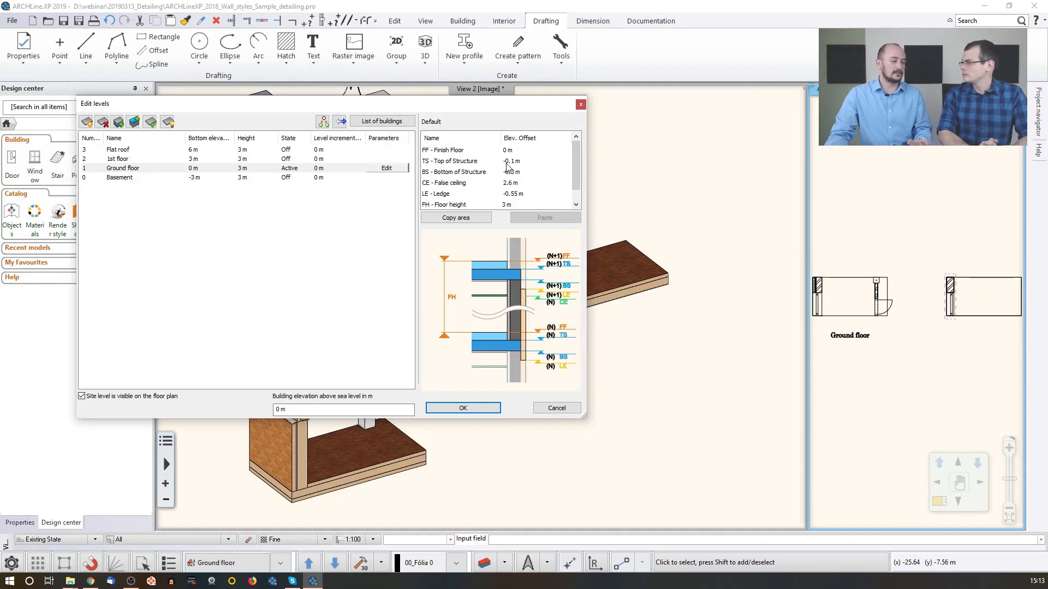
double_click(150, 160)
click(149, 151)
click(149, 160)
click(150, 169)
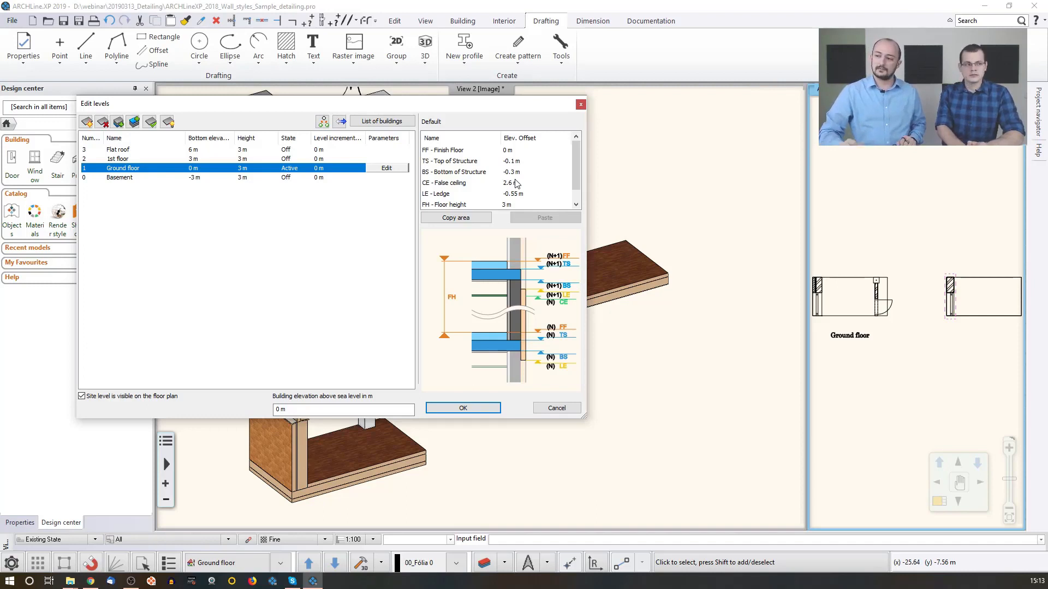
click(467, 408)
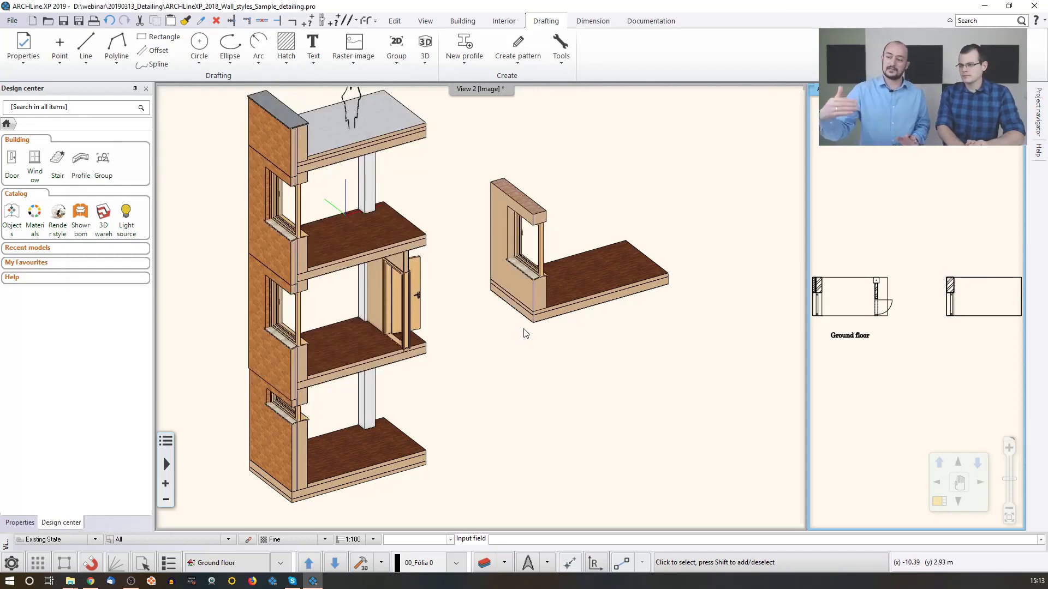
Step: Bind the base of the standalone wall with the window to TS - Top of Structure with a 0 m bottom offset
click(534, 302)
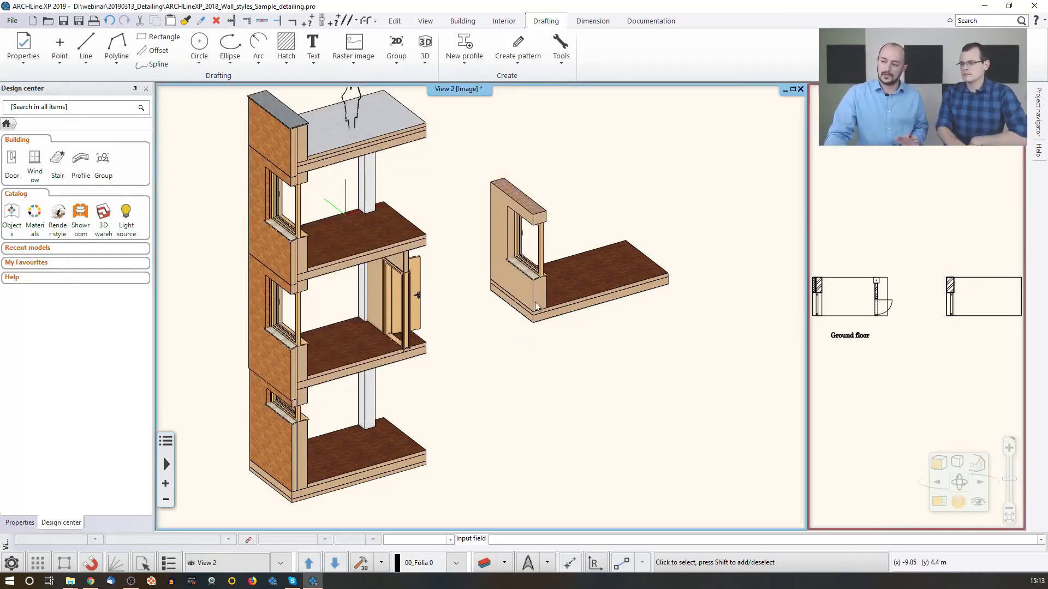
click(534, 302)
click(568, 342)
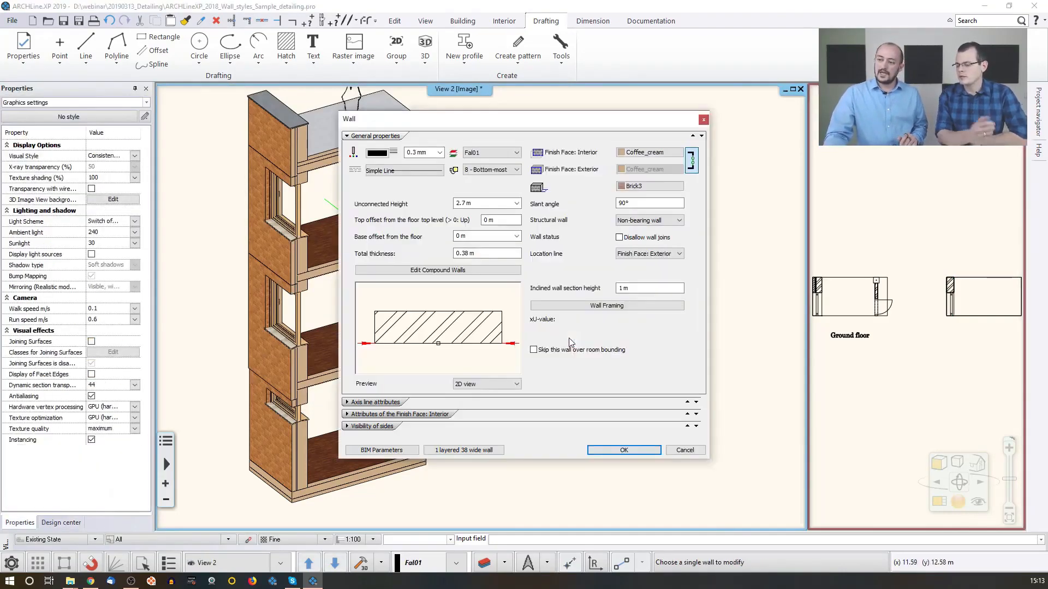
click(473, 237)
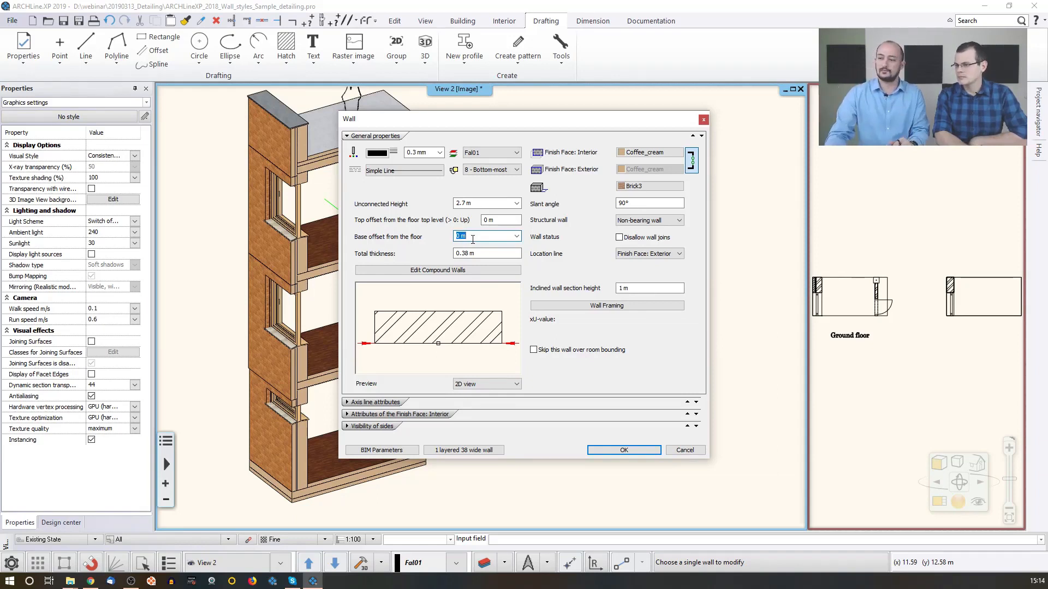
click(516, 236)
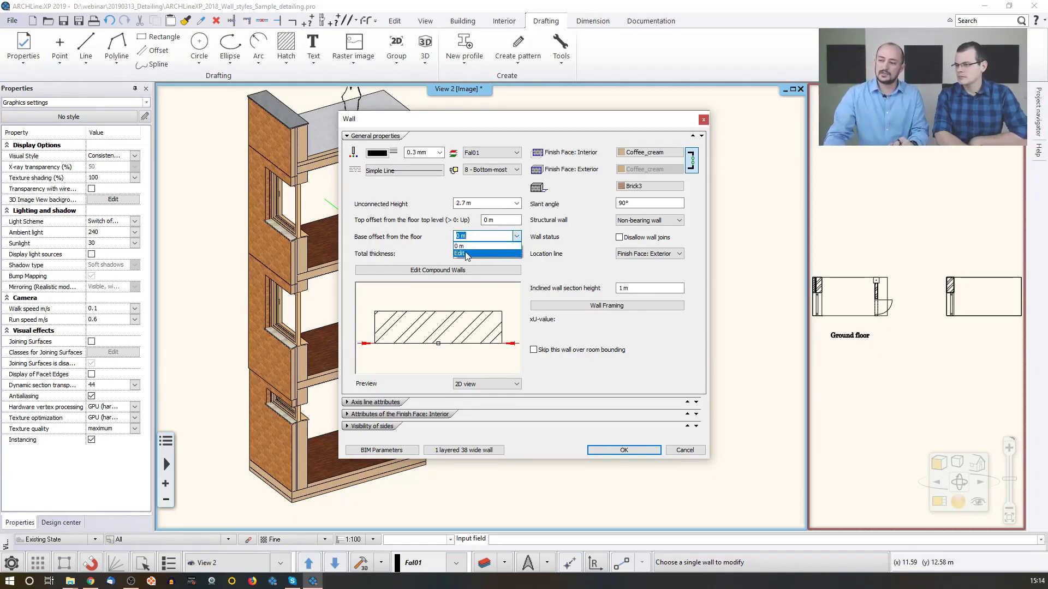
click(466, 256)
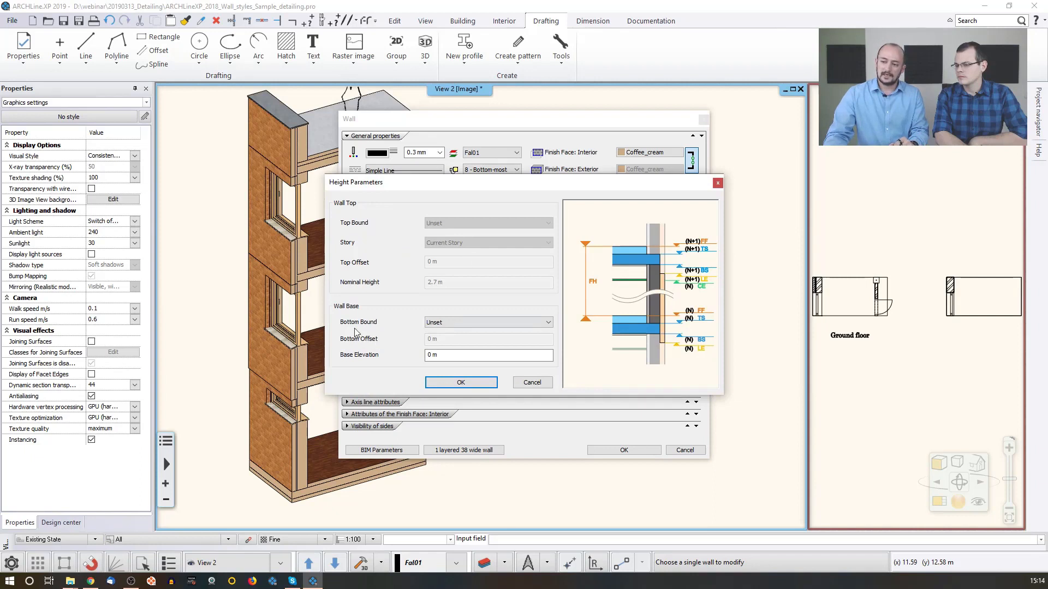
click(434, 323)
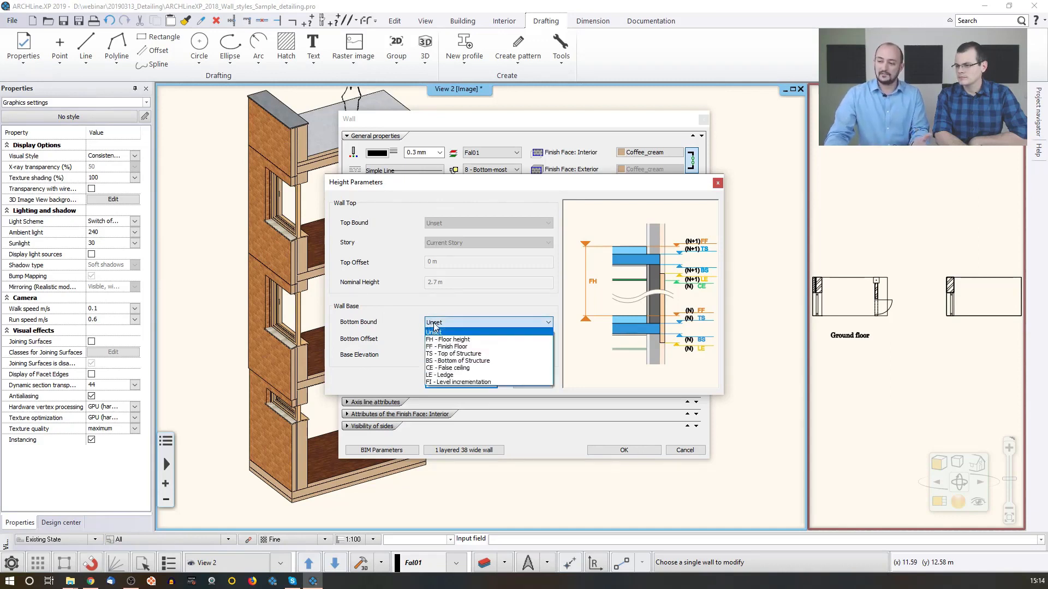
click(434, 355)
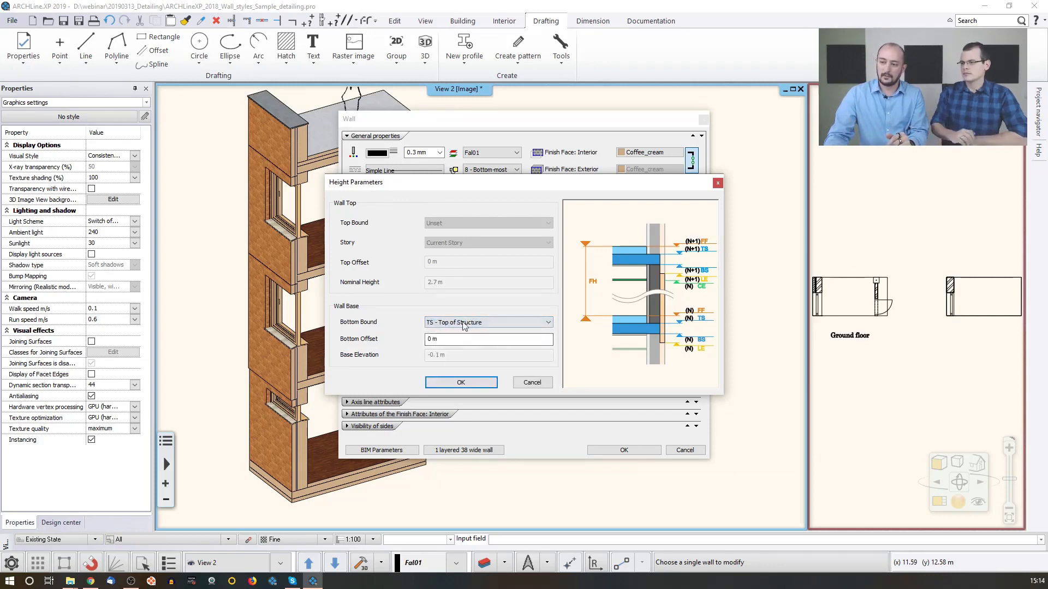
click(447, 341)
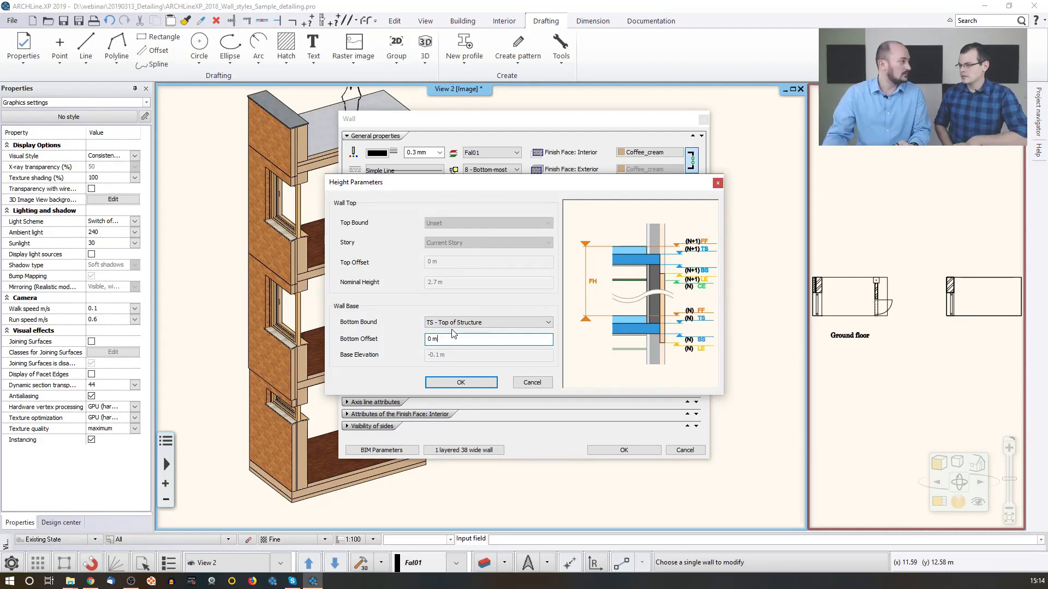
click(471, 382)
click(622, 450)
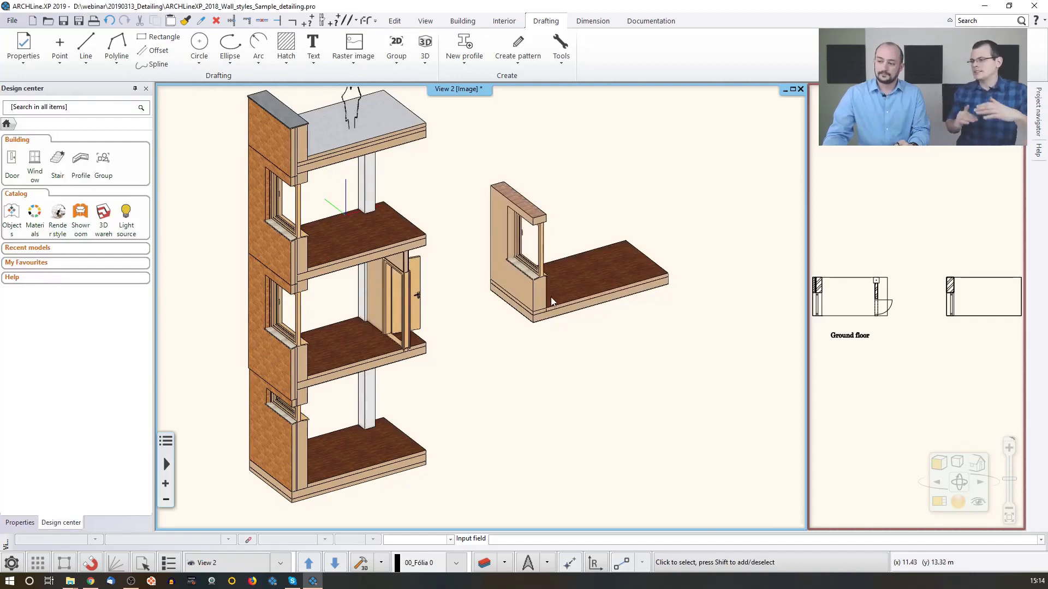
Step: Rebuild the 3D model from the ground floor plan to update the wall and slab connection
scroll(548, 299, up, 5)
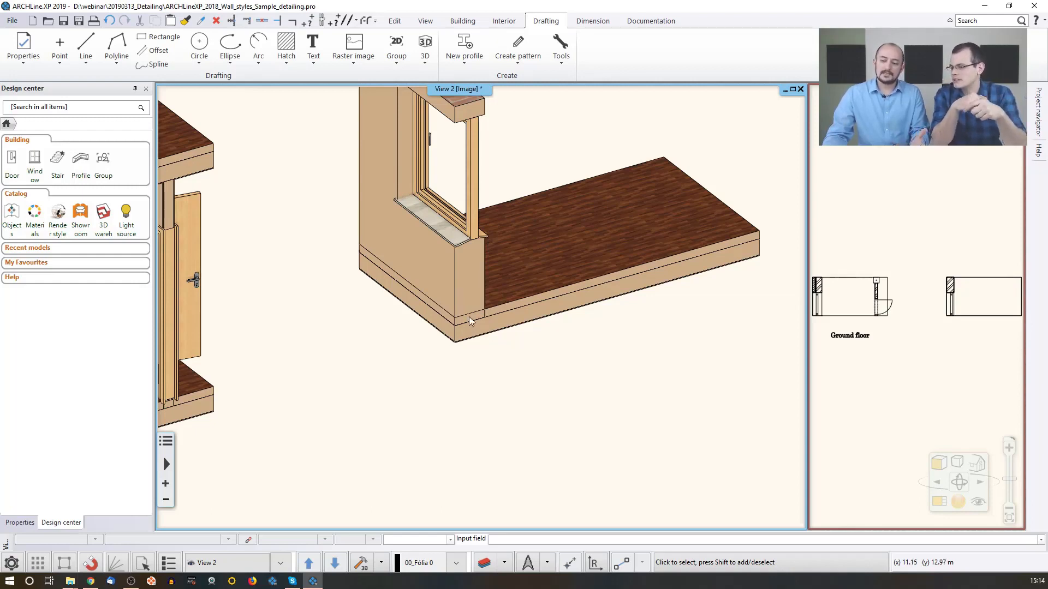
click(939, 305)
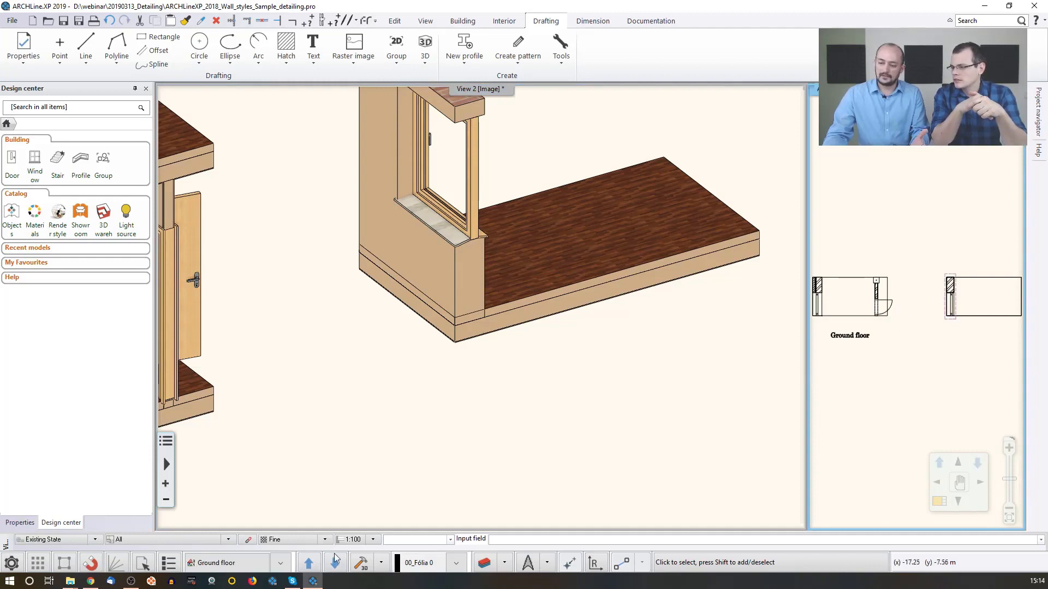
click(363, 567)
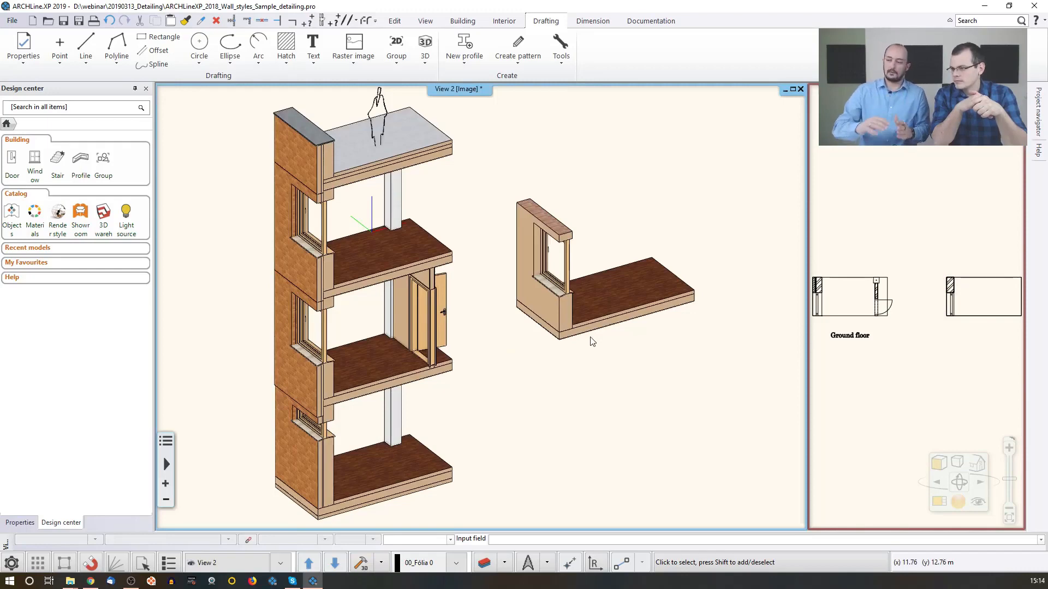
Step: Inspect the wall and slab junction up close, selecting the slab and the wall in turn to check their properties
scroll(548, 309, up, 3)
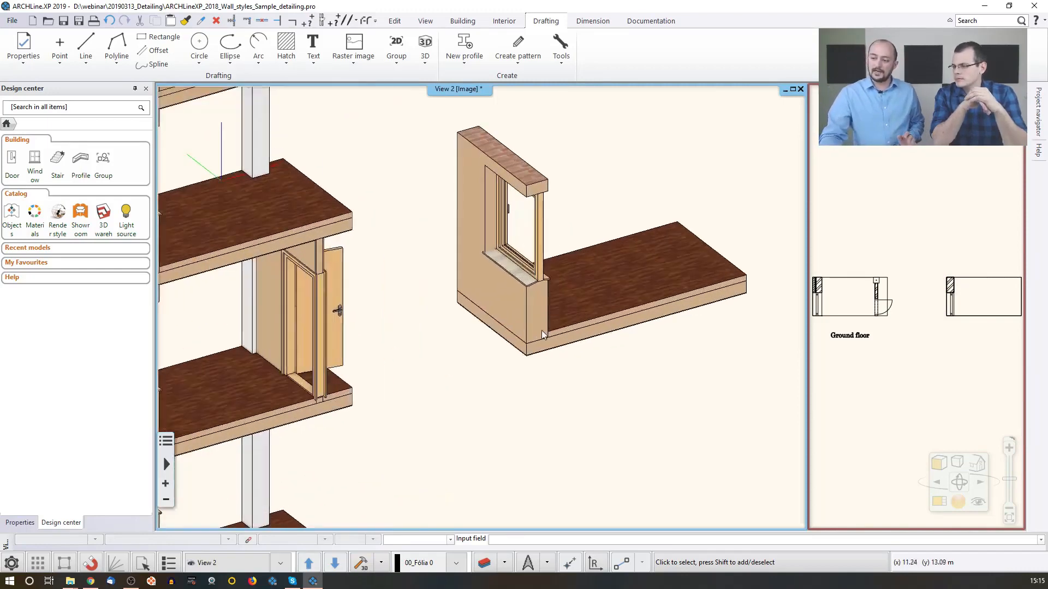
scroll(543, 333, up, 2)
click(519, 311)
scroll(572, 302, up, 2)
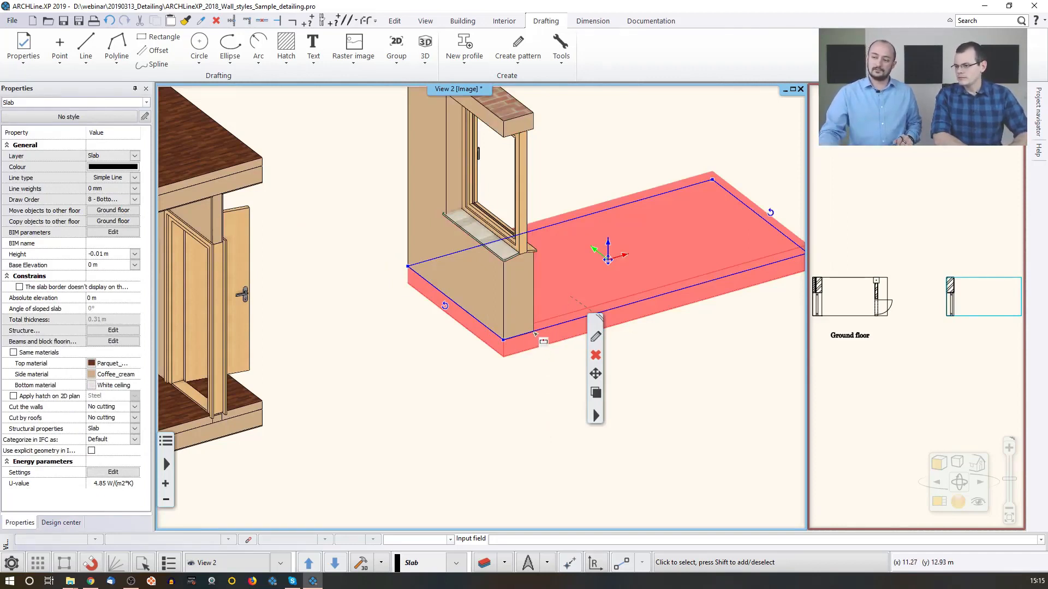
click(510, 297)
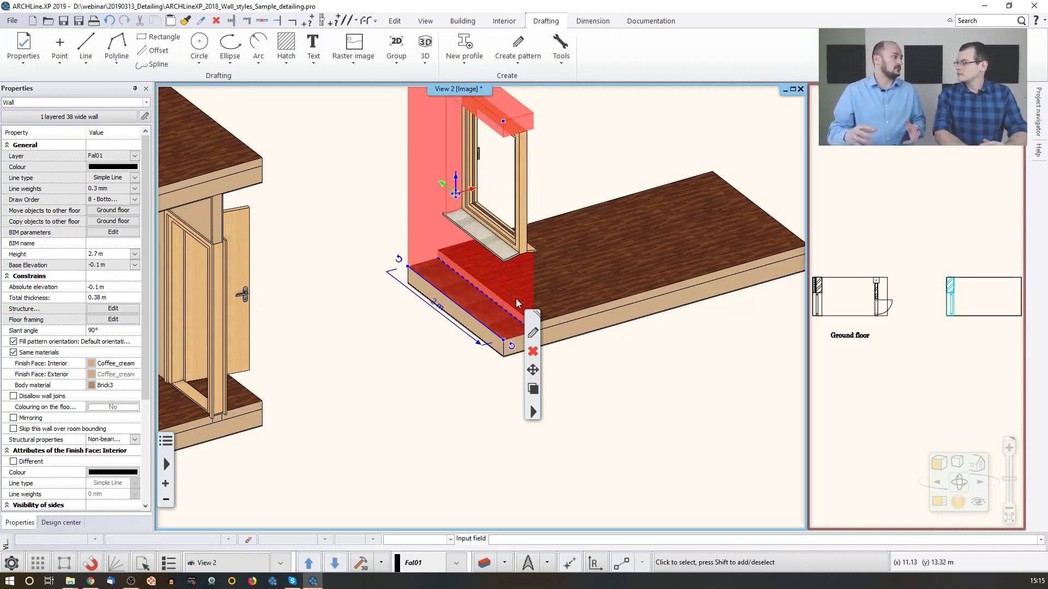
Step: Bind the top of the standalone window wall to BS - Bottom of Structure of the (Current + 1) Story with a 0 m top offset
click(533, 333)
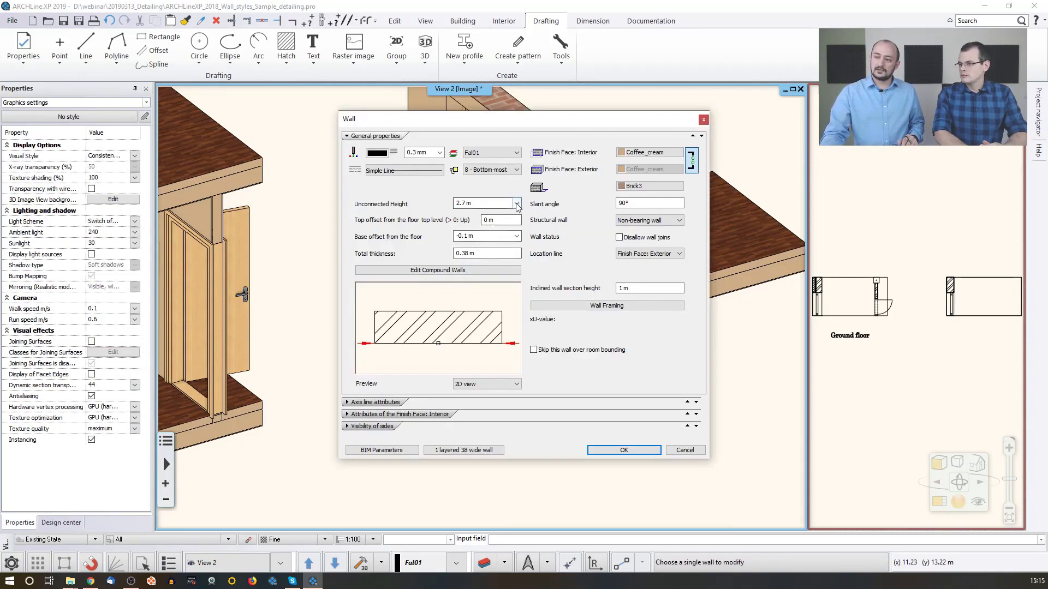
click(474, 204)
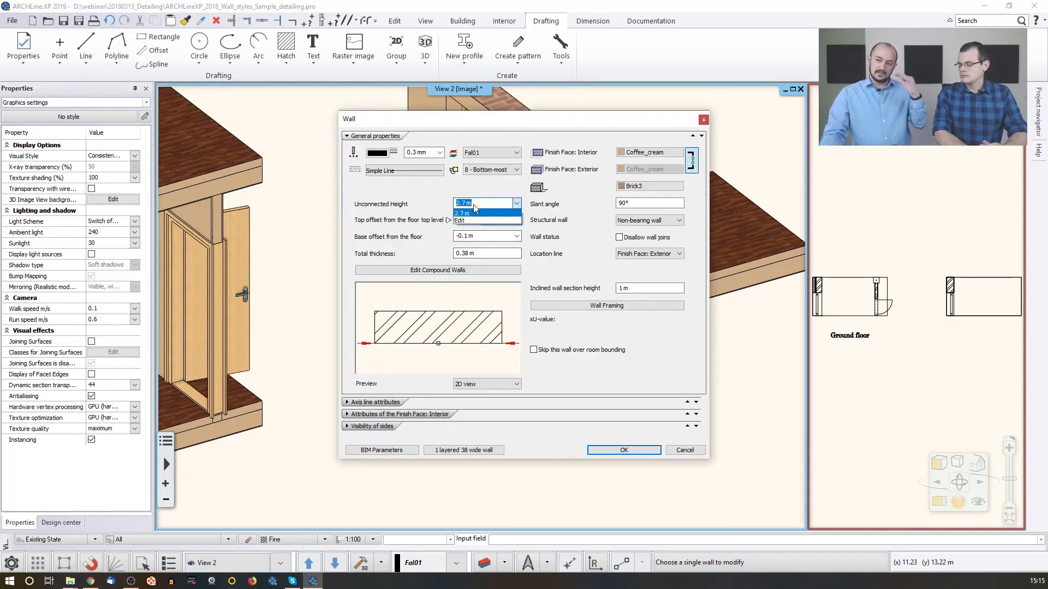
click(470, 220)
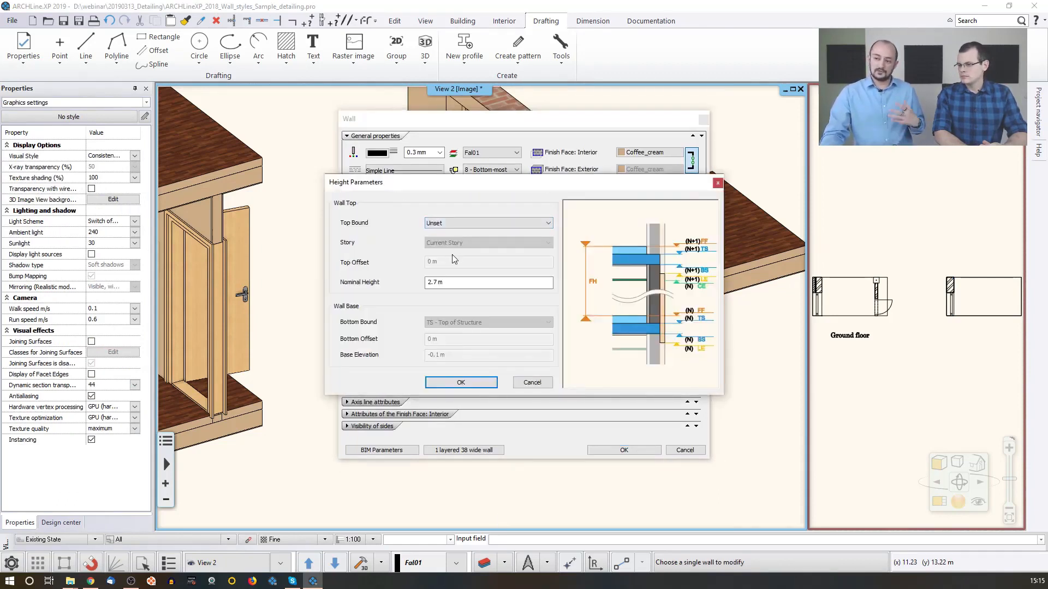
click(454, 224)
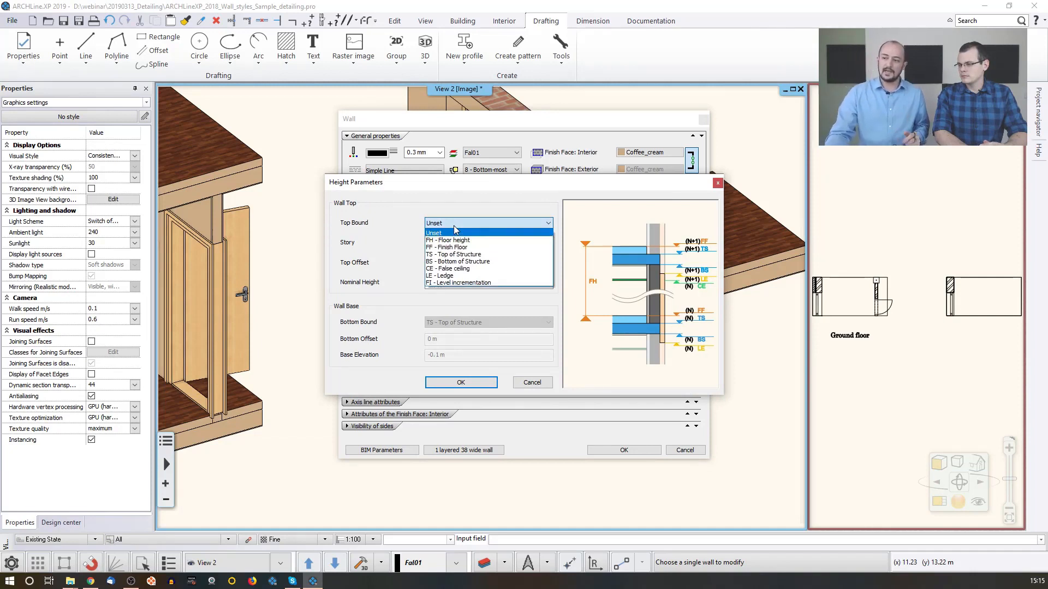
click(448, 254)
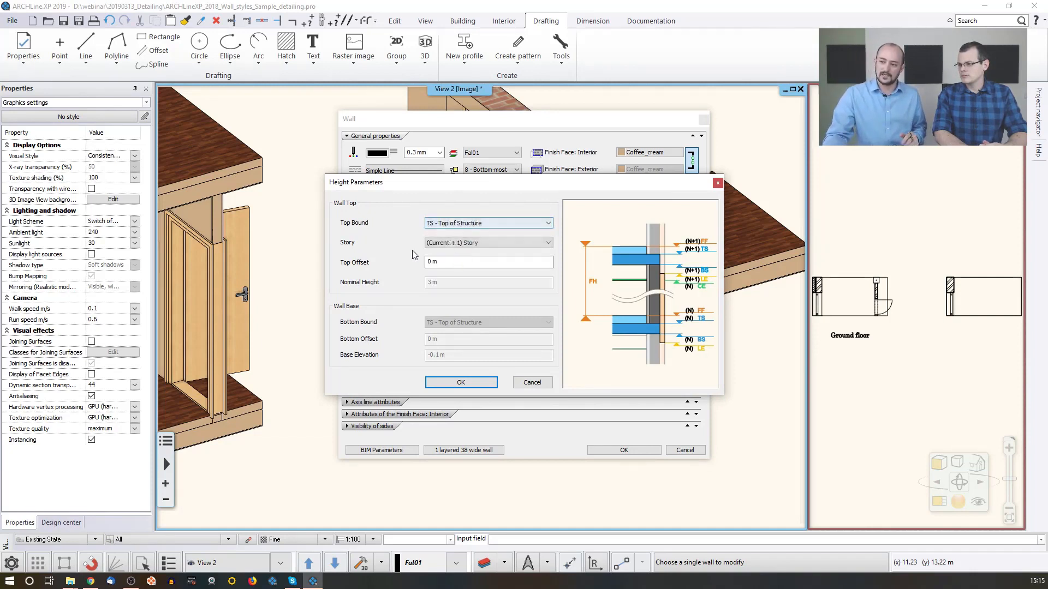
click(455, 224)
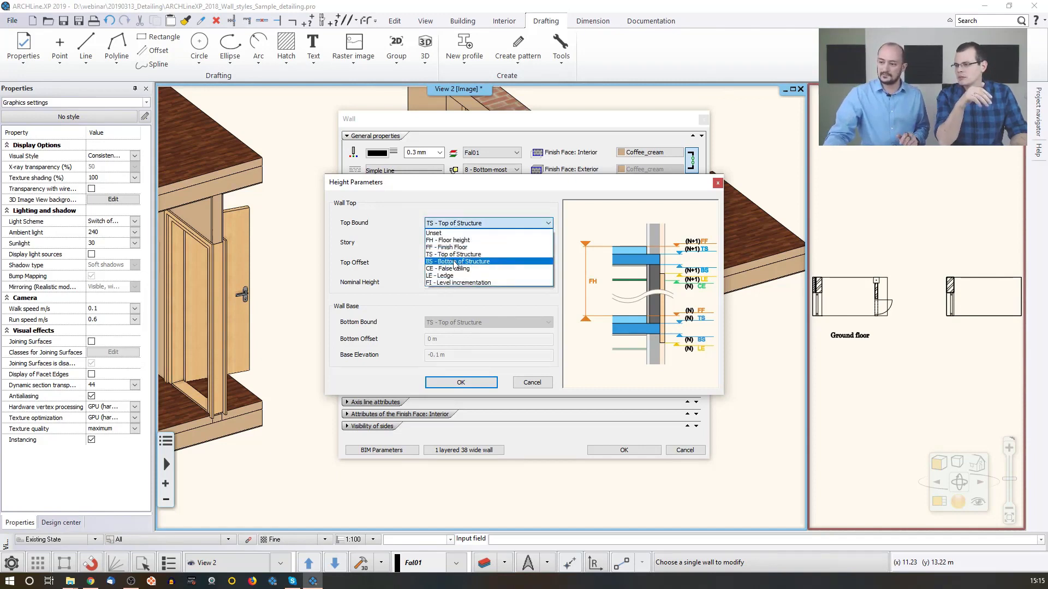
click(456, 262)
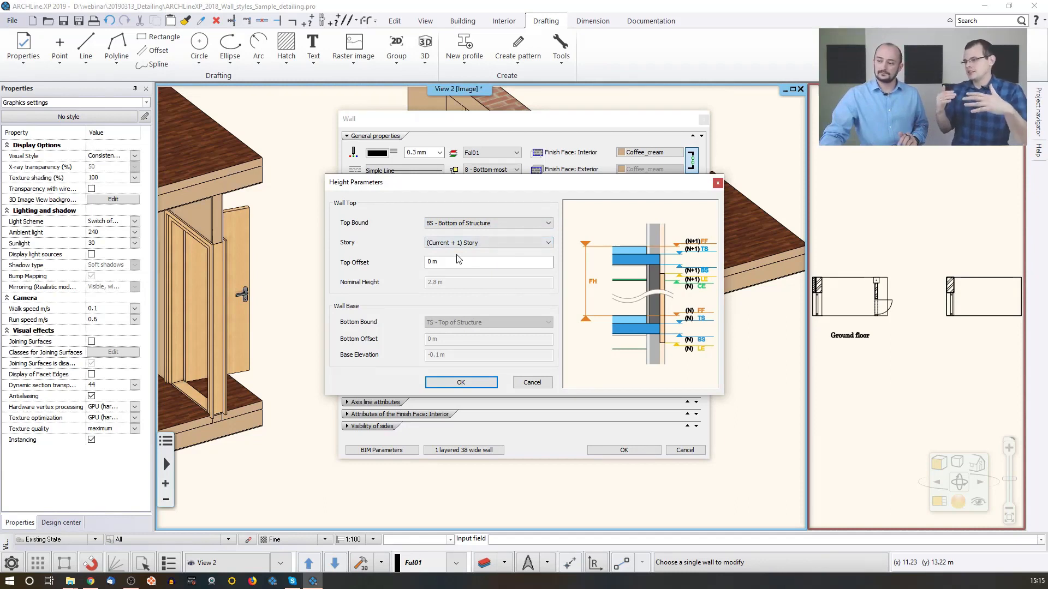
middle_drag(643, 277, 638, 282)
scroll(638, 279, up, 3)
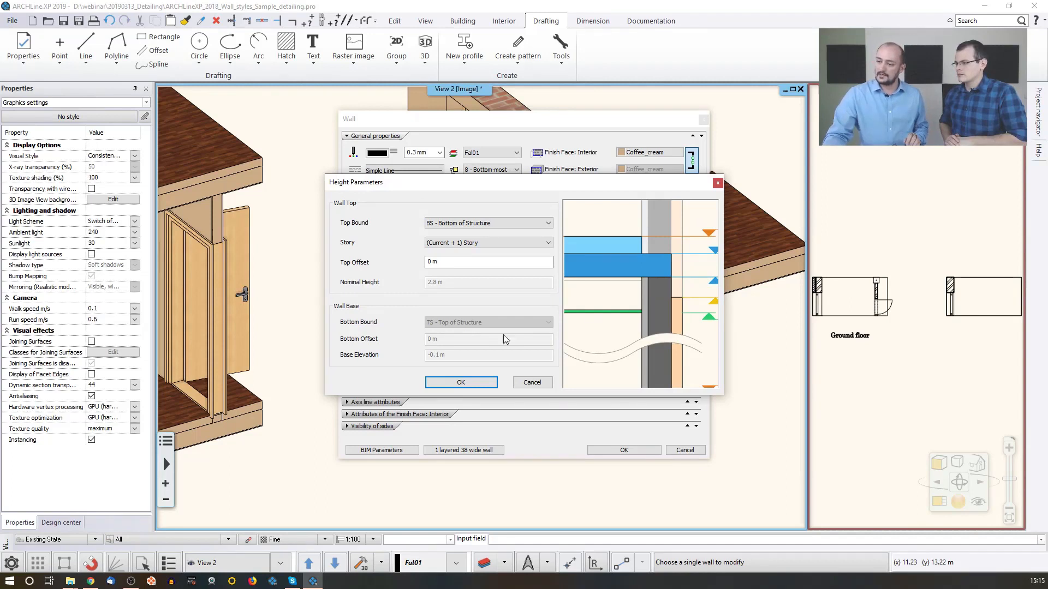
click(477, 384)
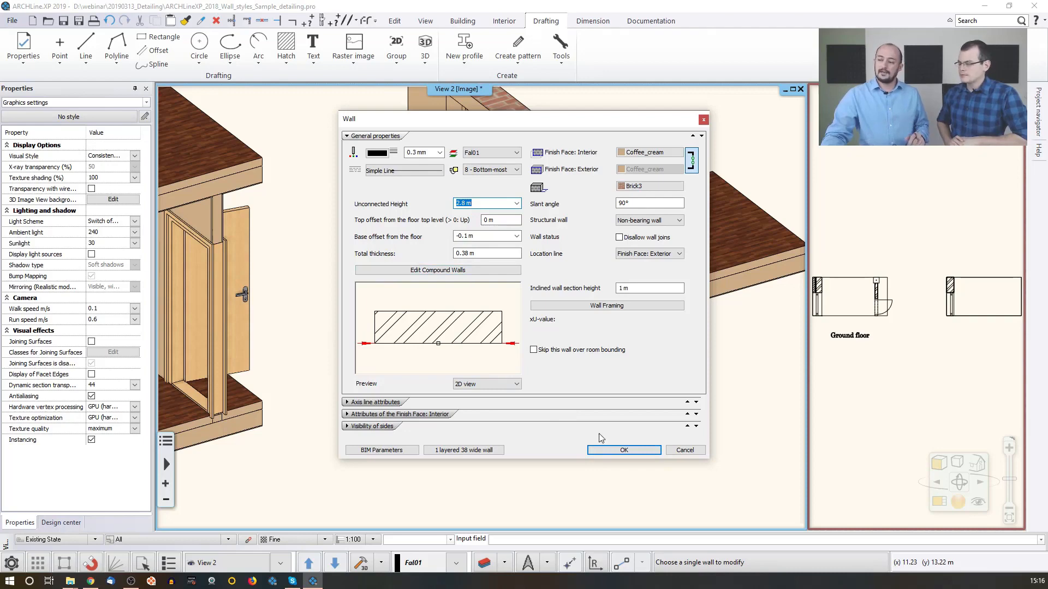
click(622, 450)
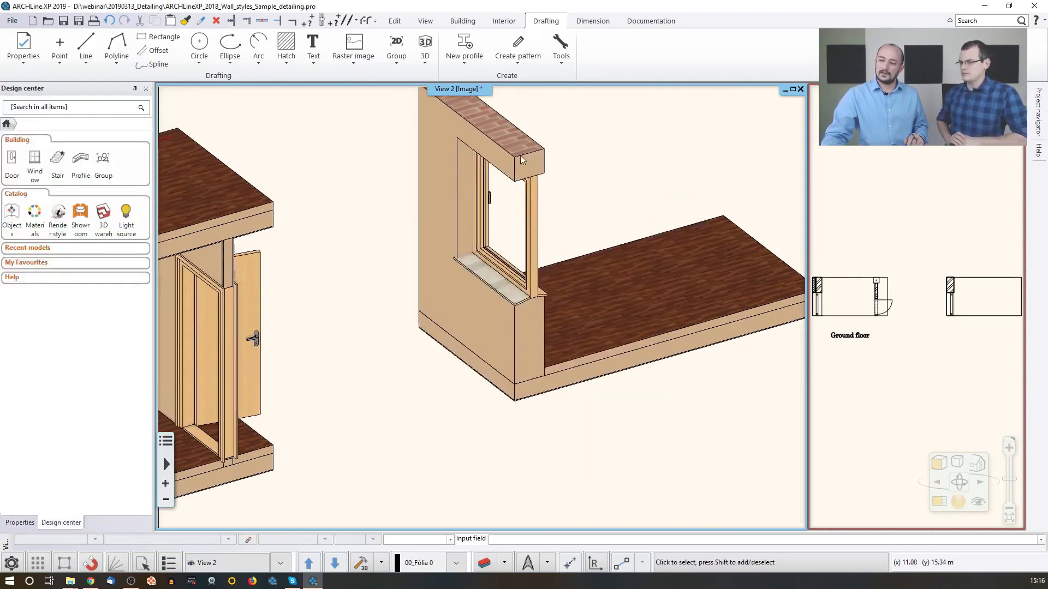
Step: Add a second layer to the standalone wall's compound structure and set the exterior layer's thickness to 0.08 m
click(504, 336)
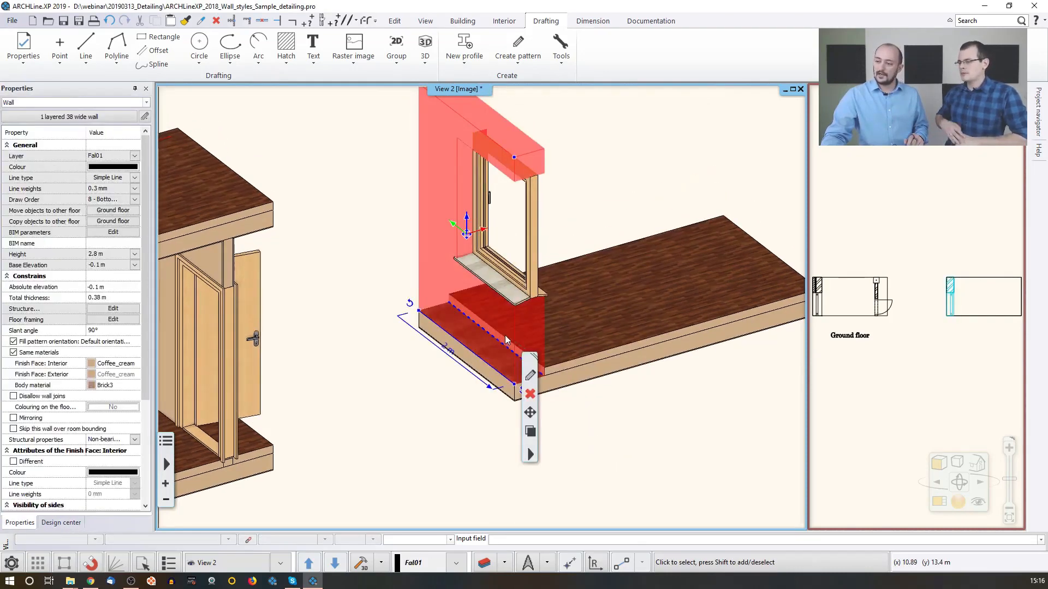
click(529, 377)
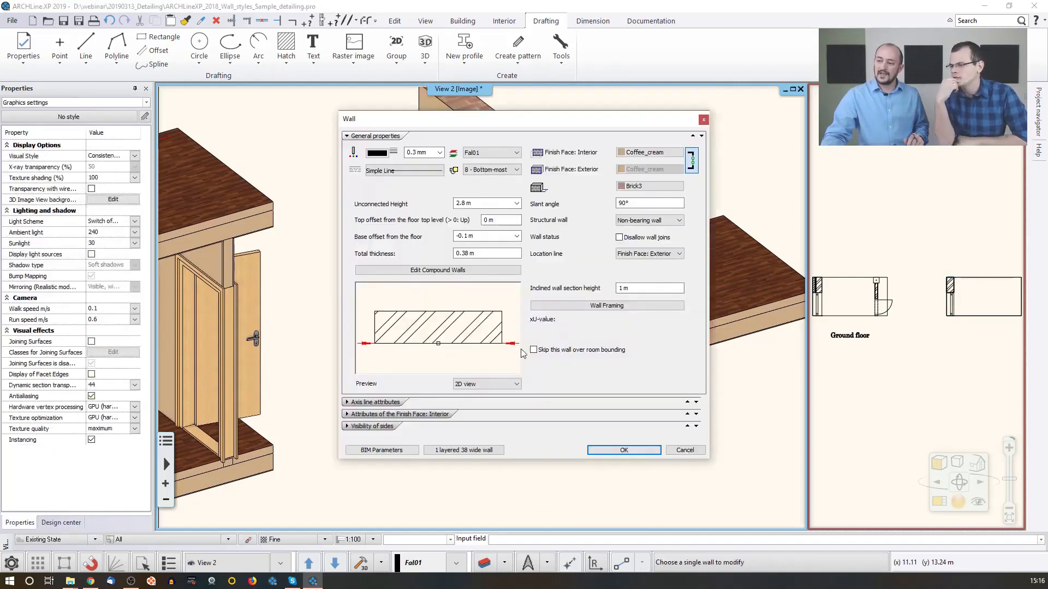
click(453, 271)
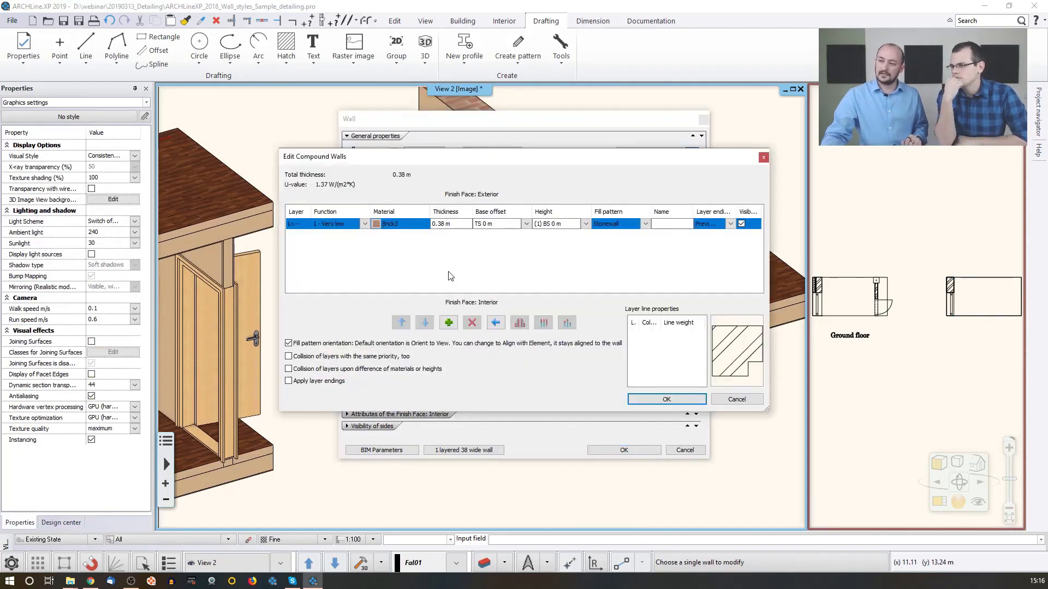
click(449, 323)
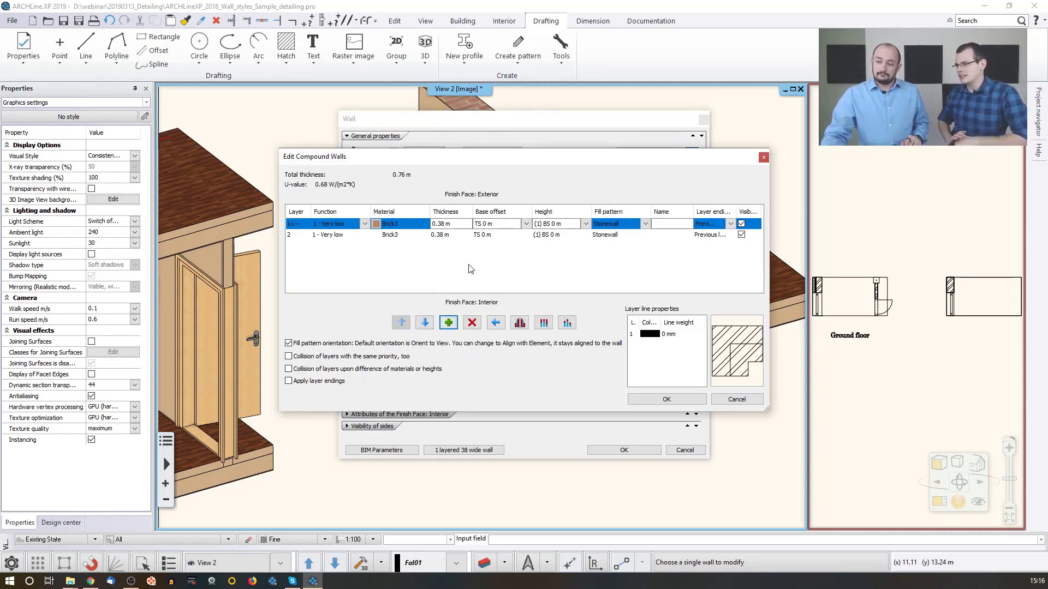
click(443, 239)
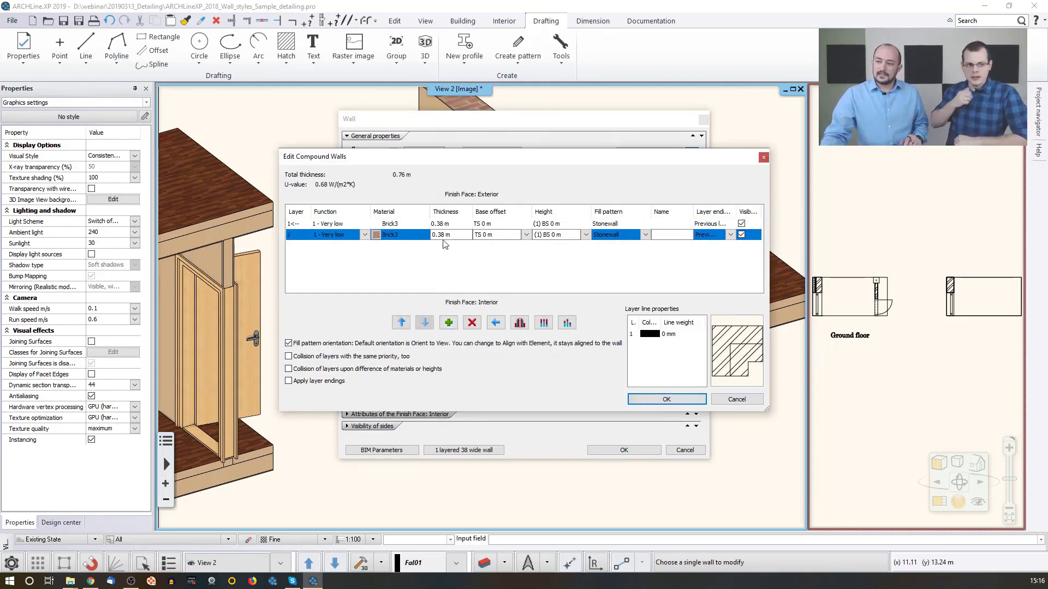
click(446, 224)
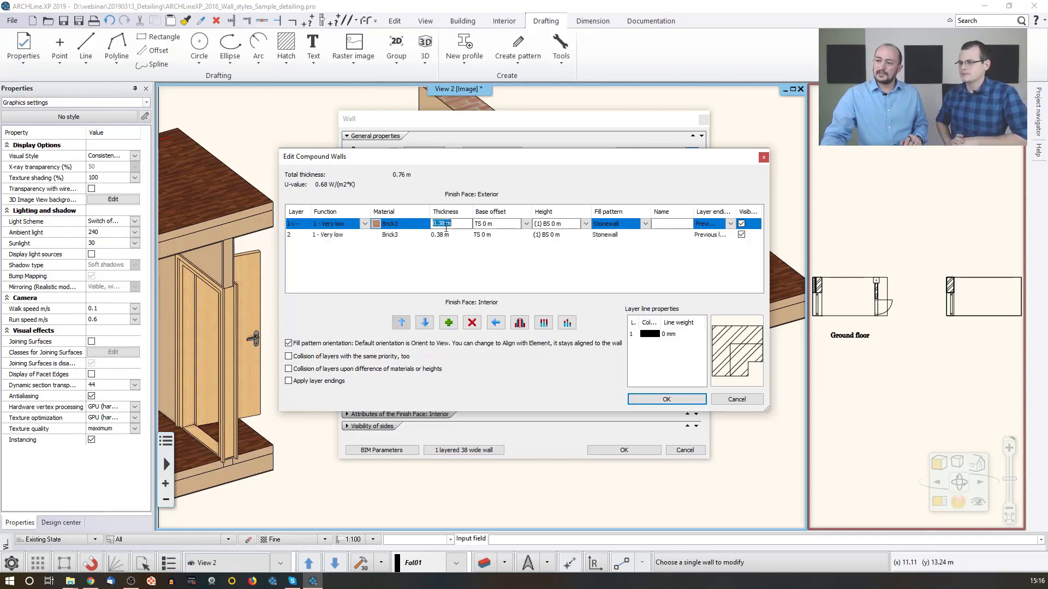
click(441, 225)
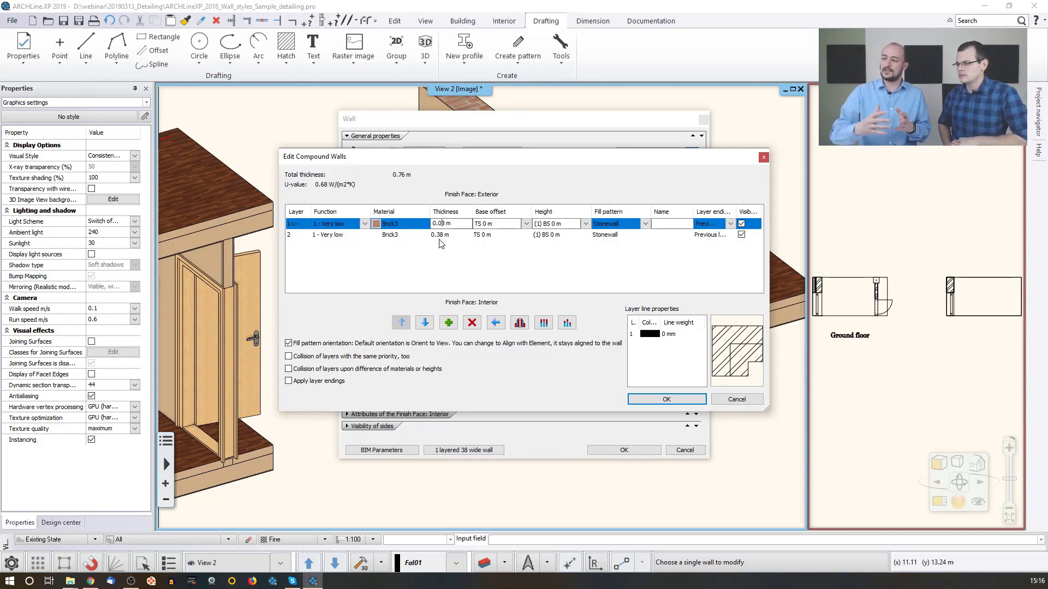
click(501, 274)
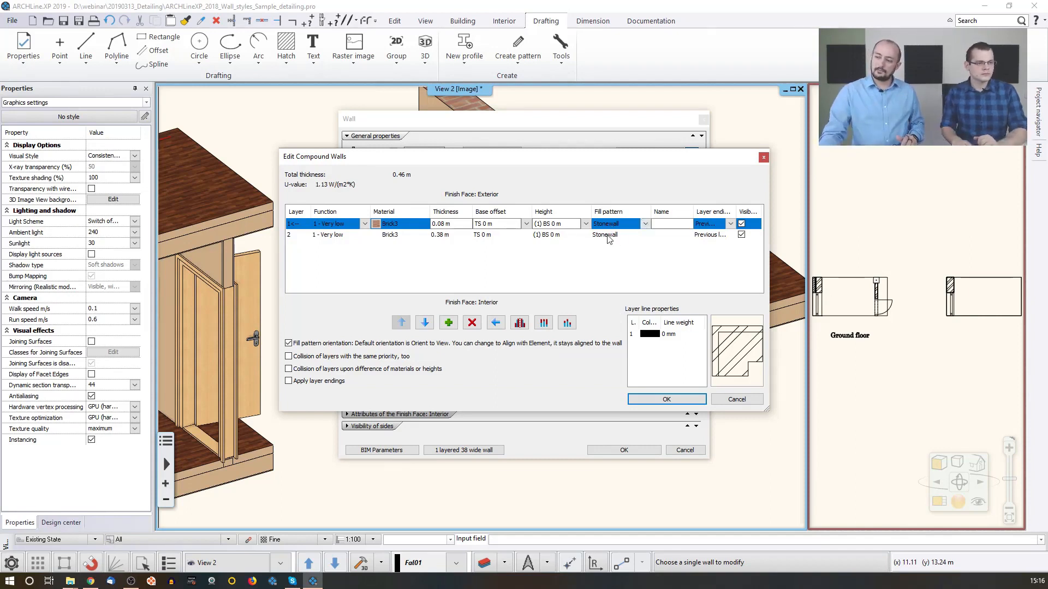
Step: Change the exterior layer's fill pattern to the Thermo-isolation hatch
click(646, 225)
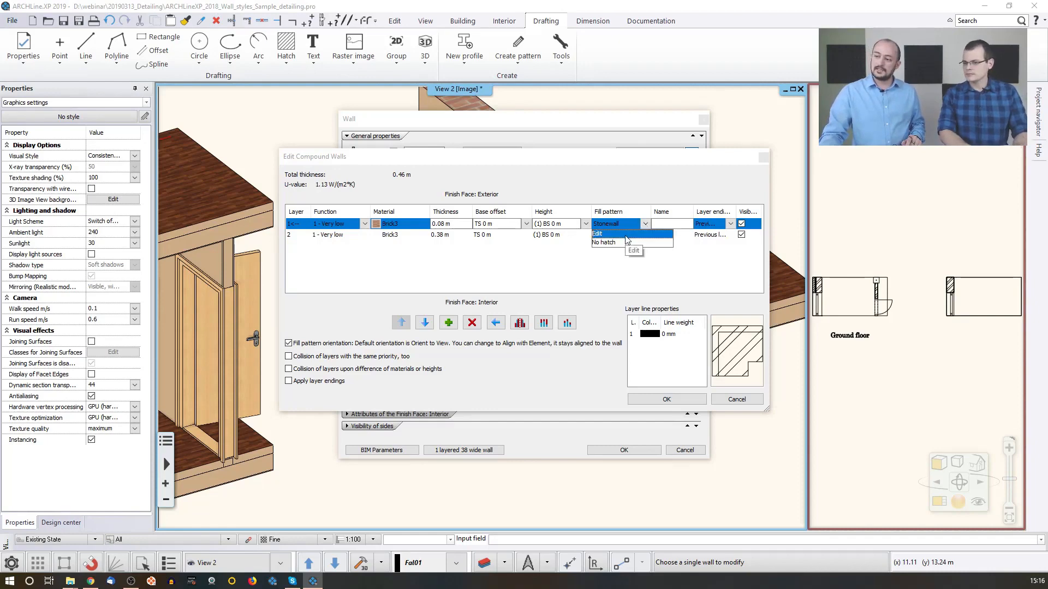
click(626, 235)
click(568, 266)
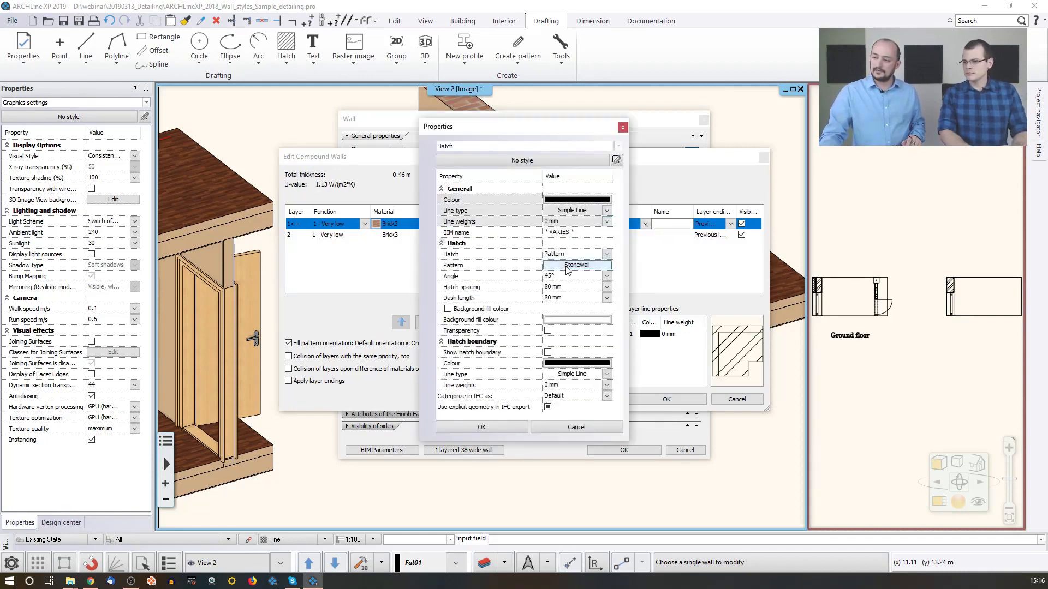
click(568, 268)
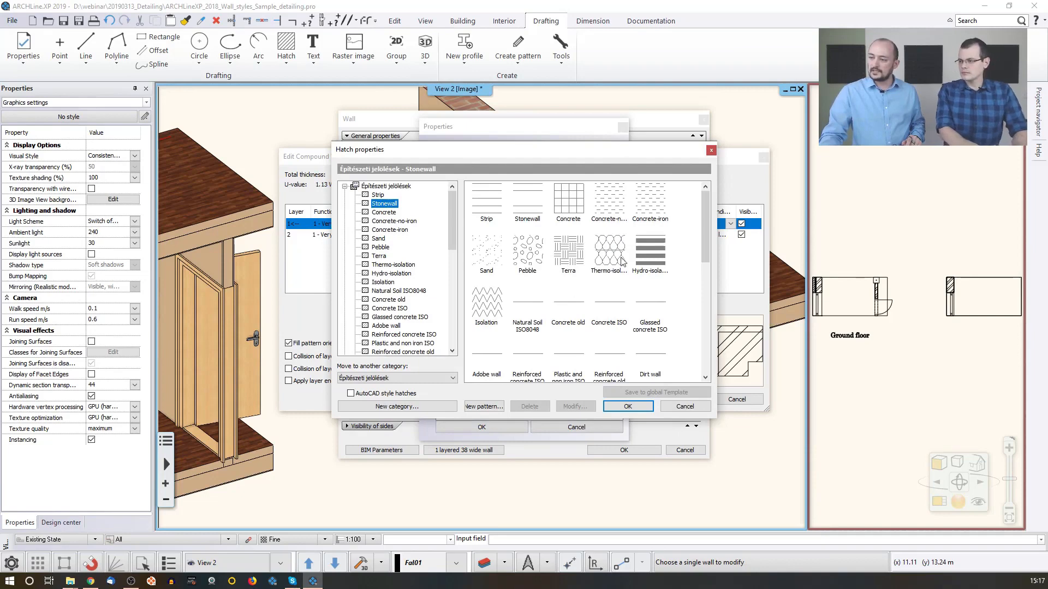
click(609, 255)
click(627, 406)
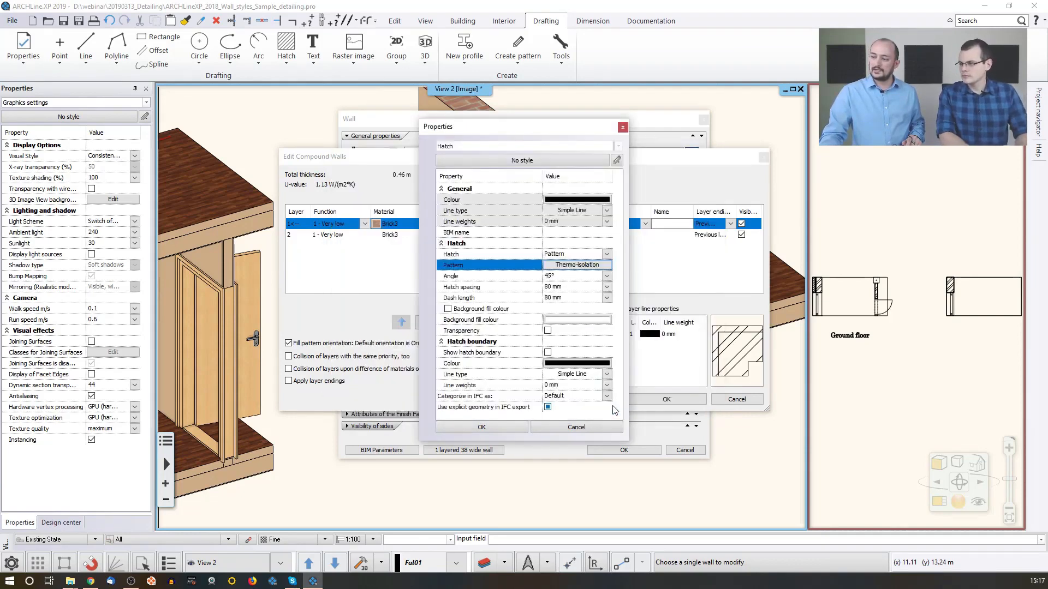
click(505, 429)
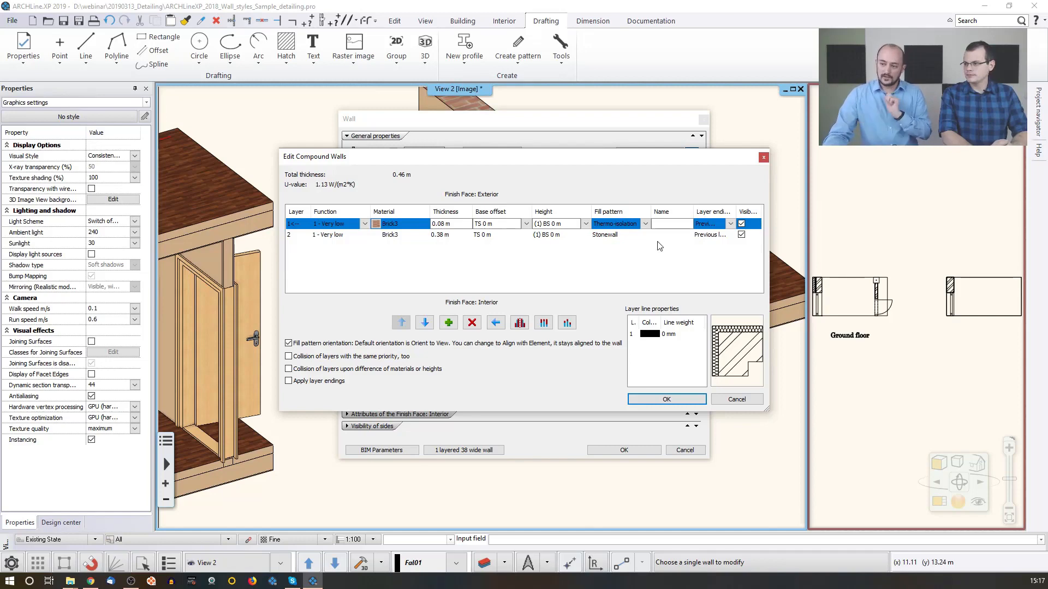
Step: Assign the Thermal Isolation material to the exterior layer and apply the two-layer structure to the wall
click(377, 224)
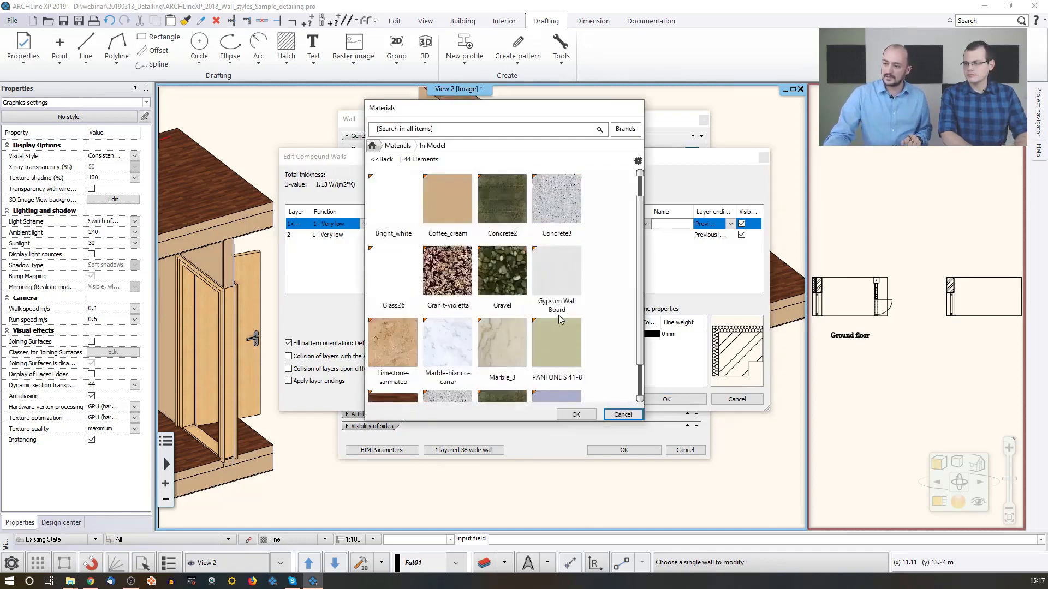
scroll(558, 316, down, 5)
mouse_move(518, 336)
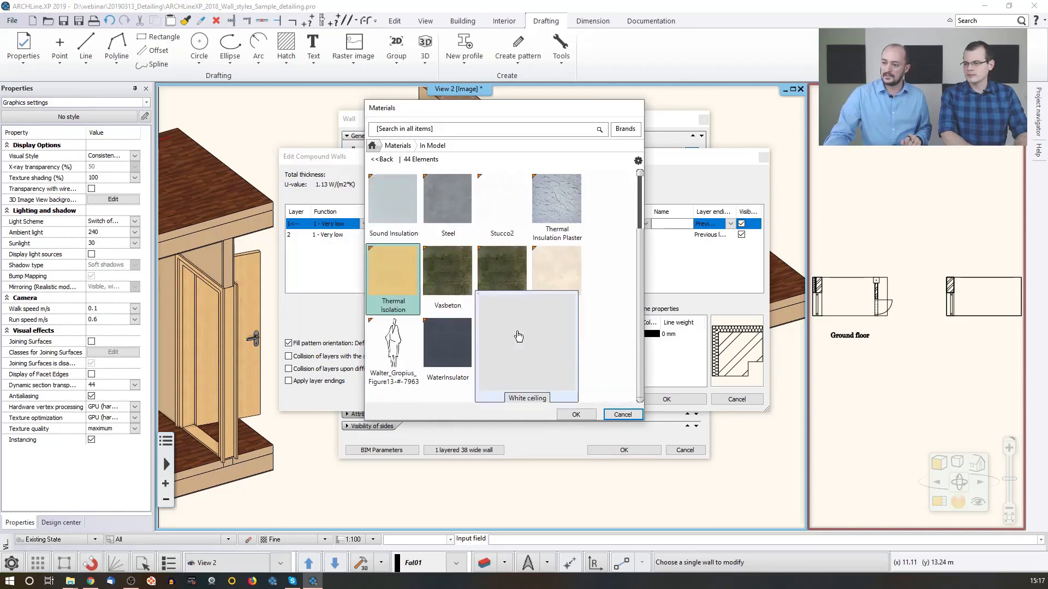
click(575, 414)
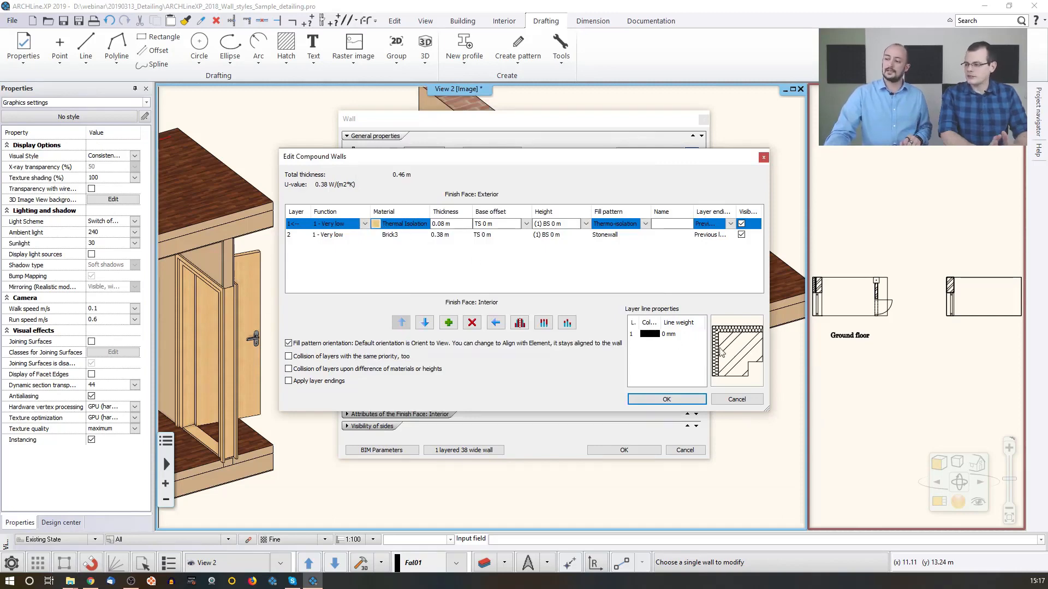
click(665, 400)
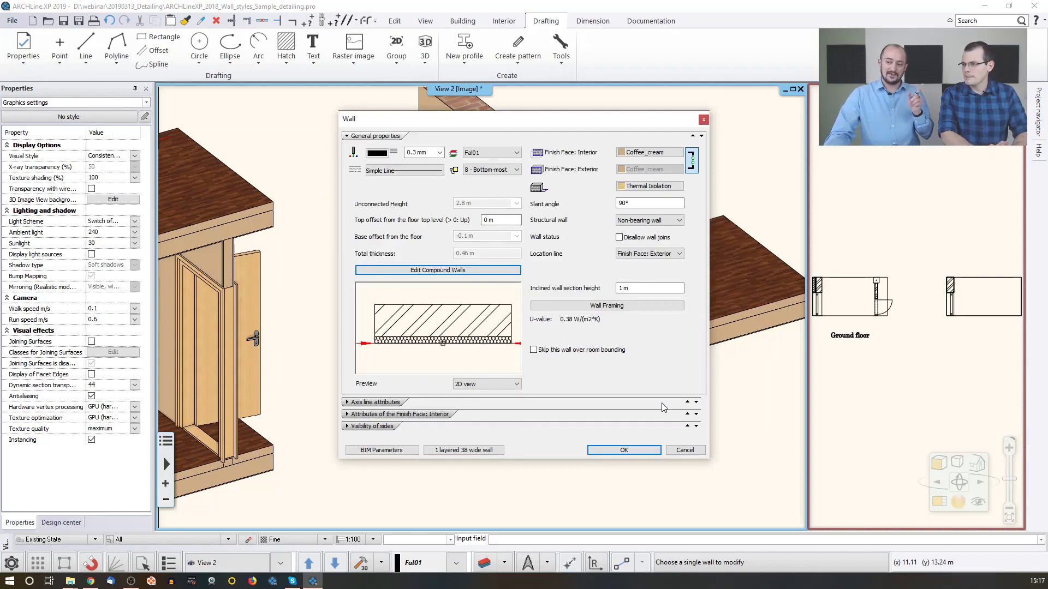
click(623, 450)
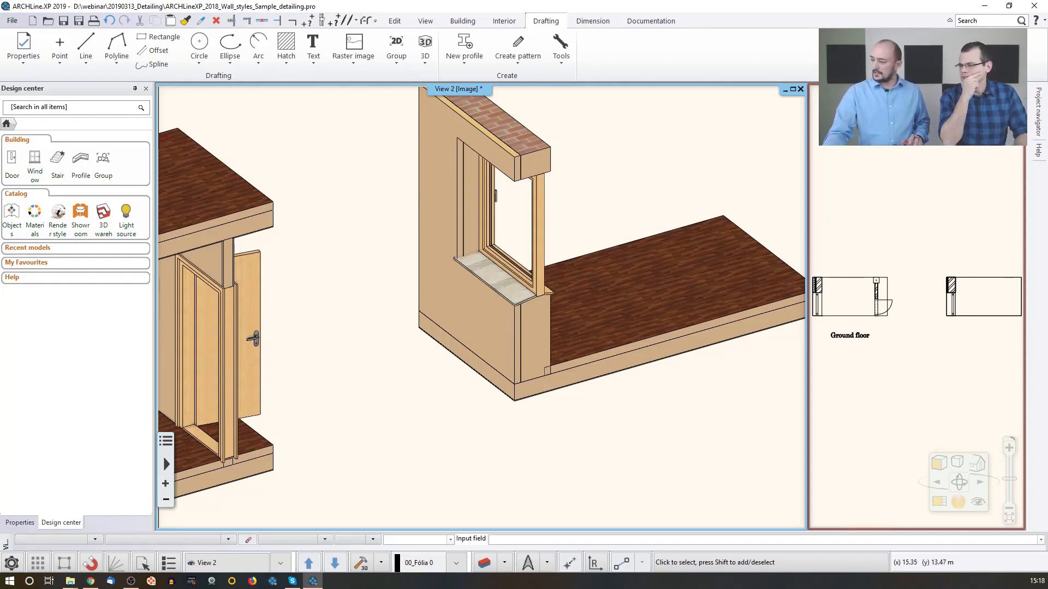
Step: Examine the two-layer wall in the floor plan and in 3D, comparing its slab junction with the finished multi-storey facade
scroll(906, 277, up, 2)
click(906, 277)
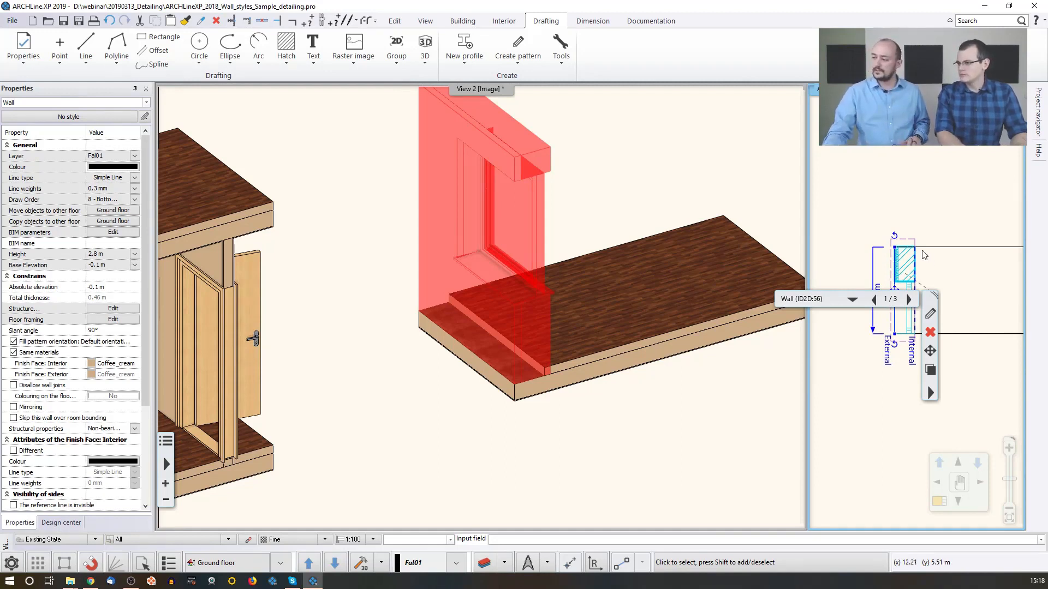
click(915, 213)
click(914, 214)
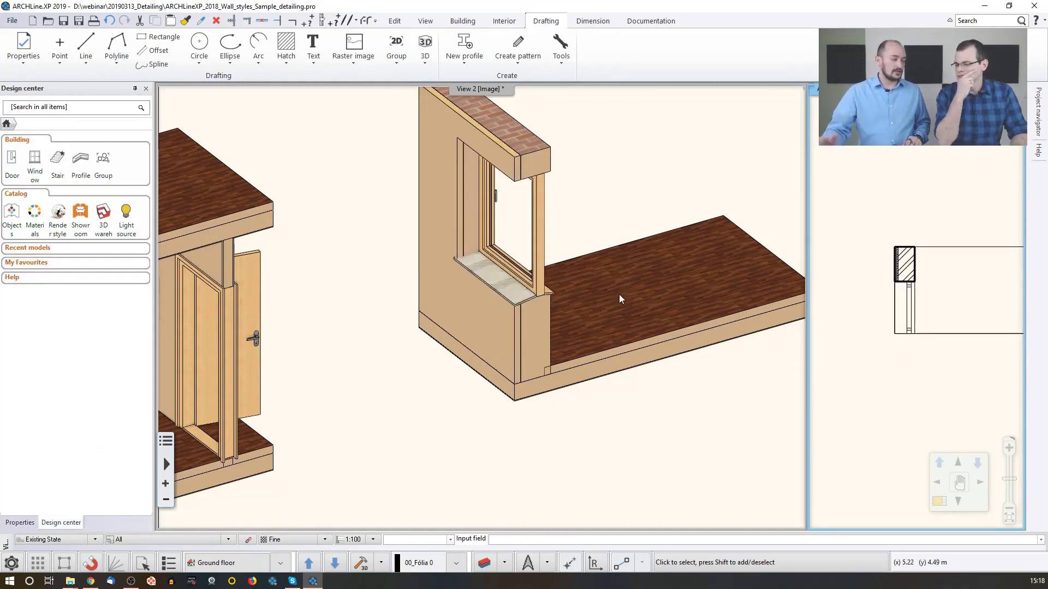
click(539, 317)
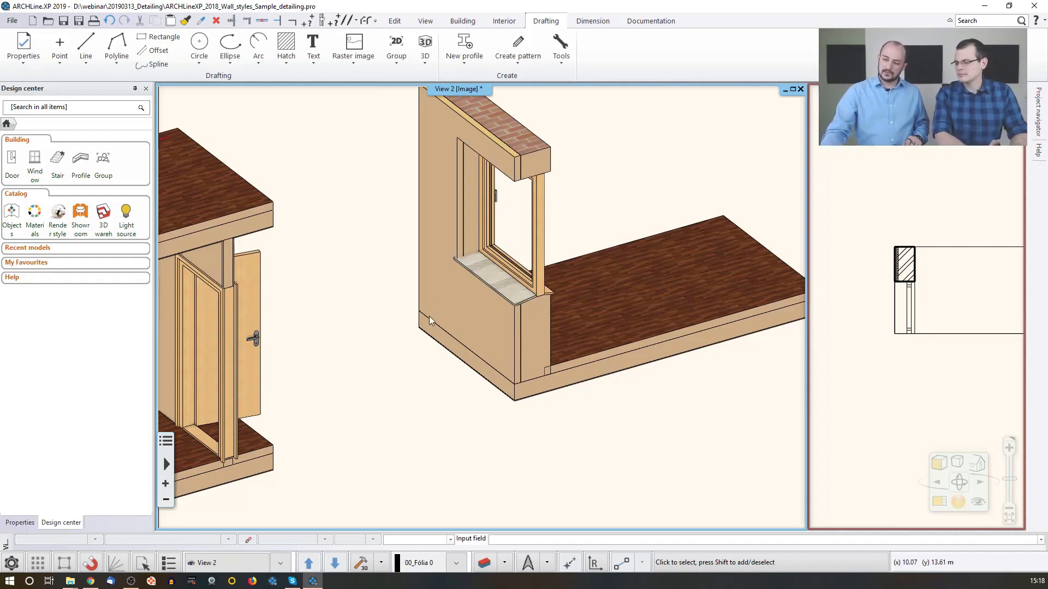
middle_drag(354, 372, 708, 337)
middle_drag(383, 425, 428, 349)
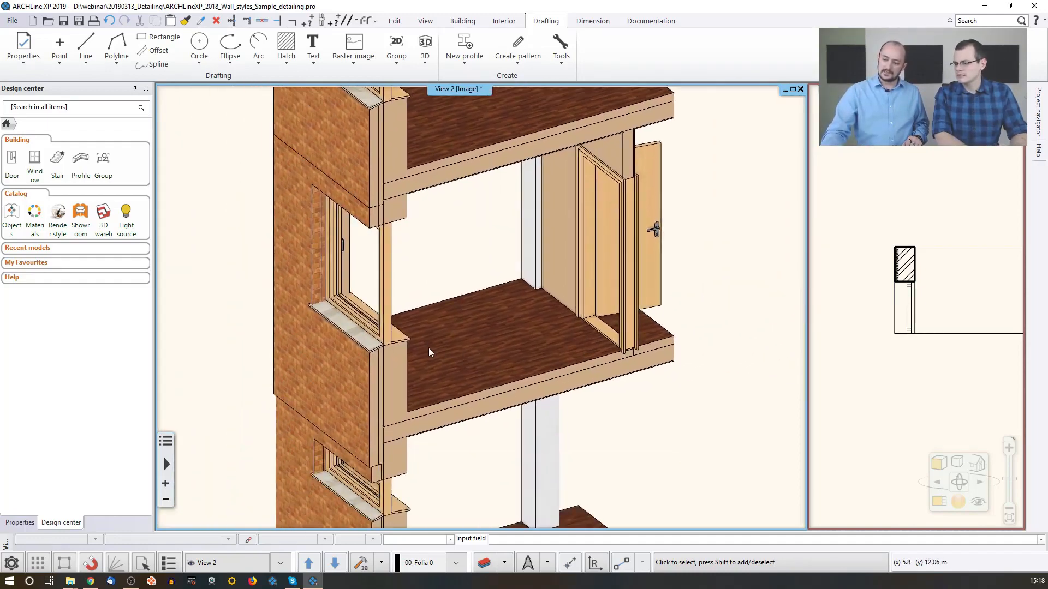
middle_drag(404, 467, 131, 415)
middle_drag(598, 316, 504, 281)
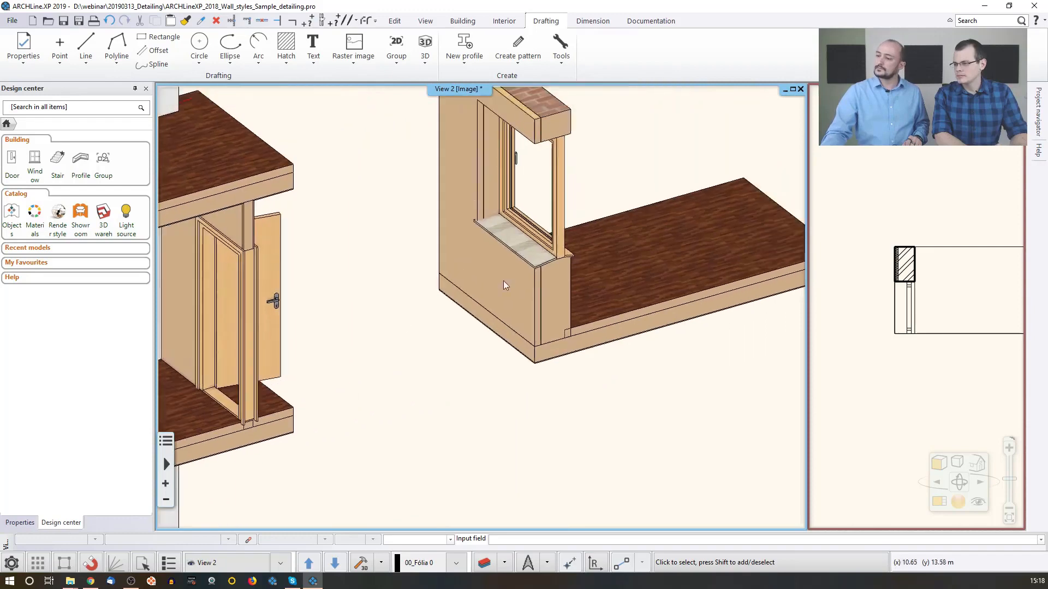
Step: Bind the base of the wall's exterior Thermal Isolation layer to LE - Ledge, apply the compound structure and regenerate the 3D model
click(518, 273)
click(543, 314)
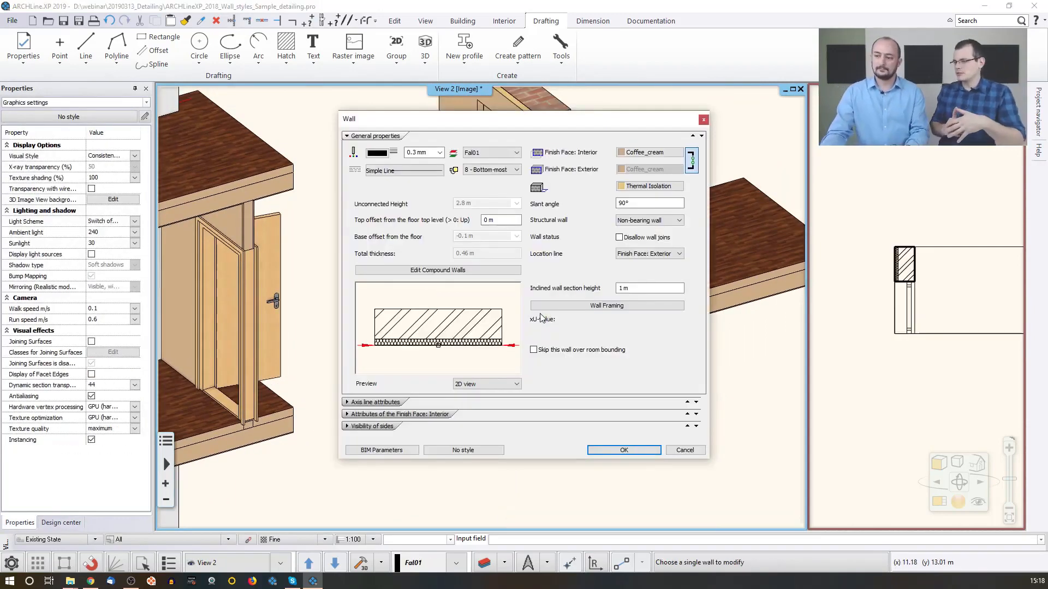
click(416, 270)
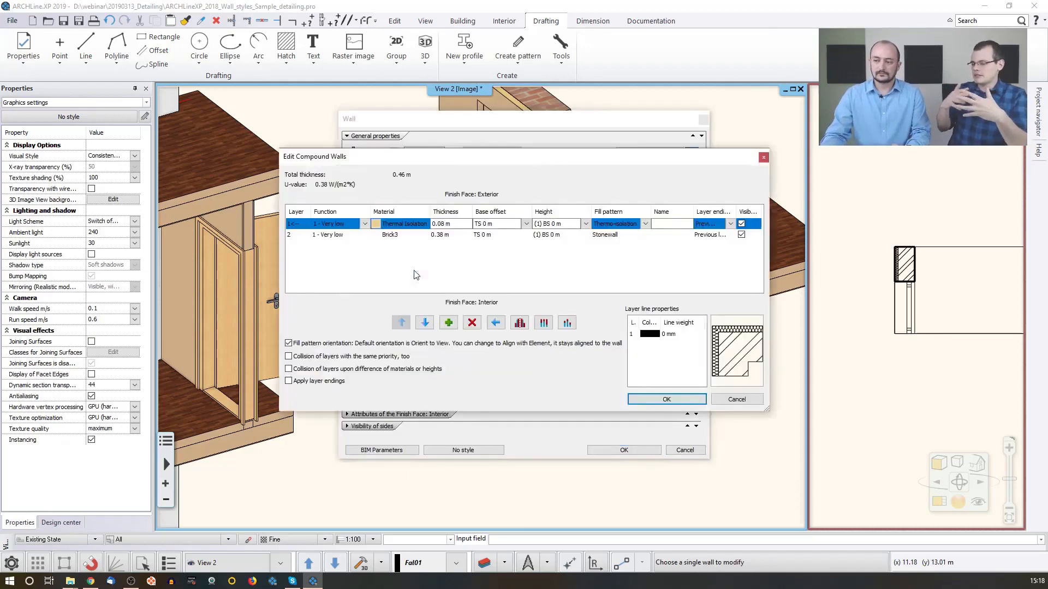
click(504, 222)
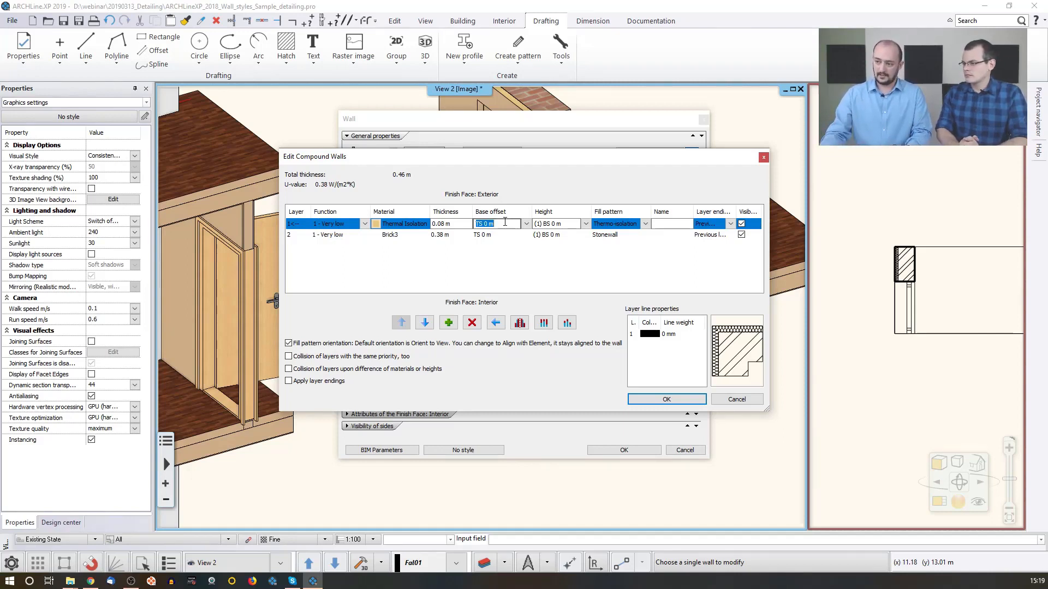
click(526, 226)
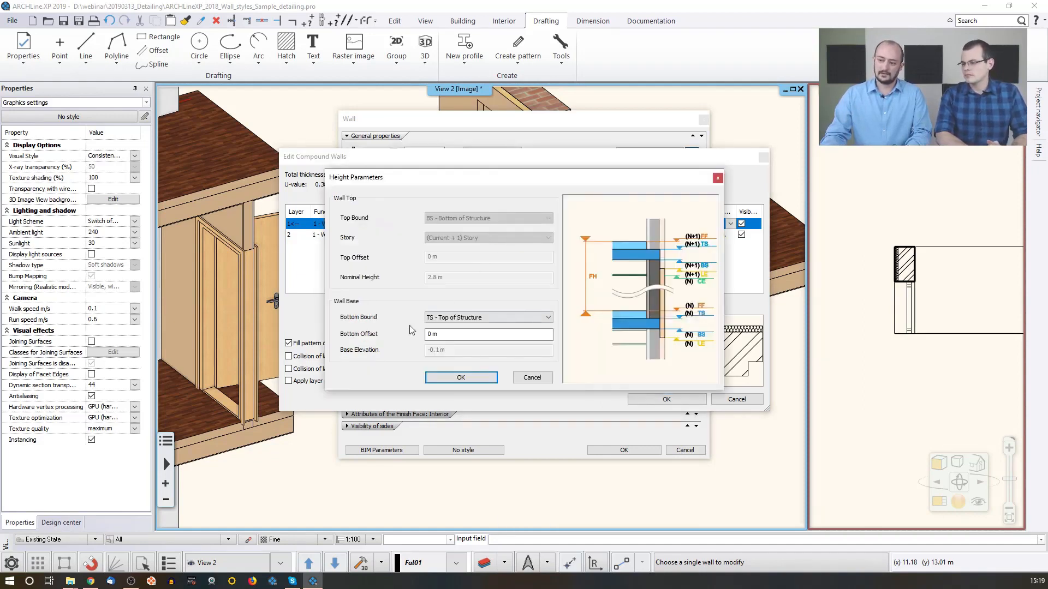
click(452, 318)
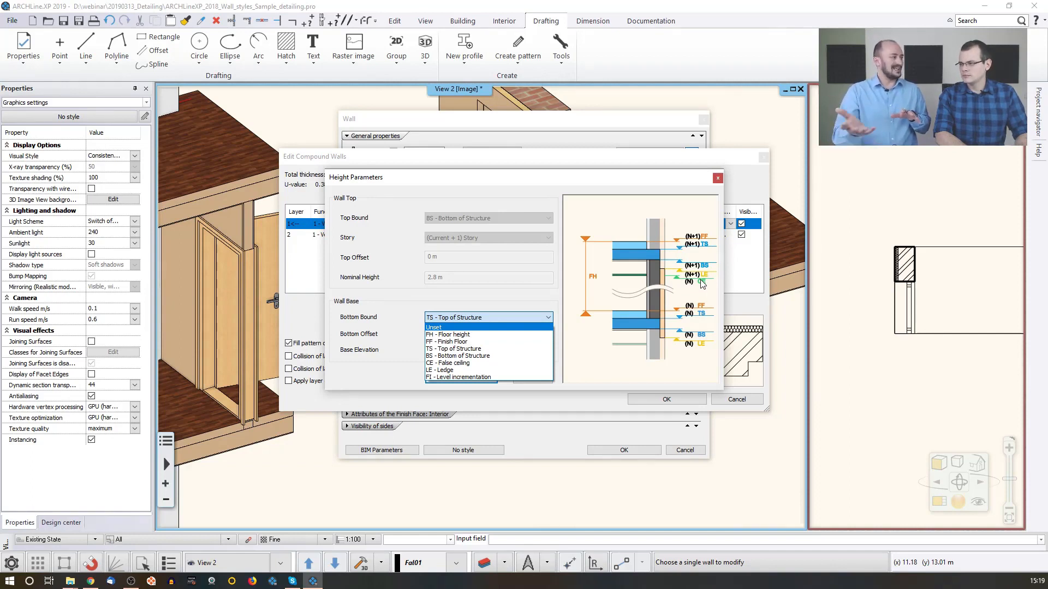
click(453, 370)
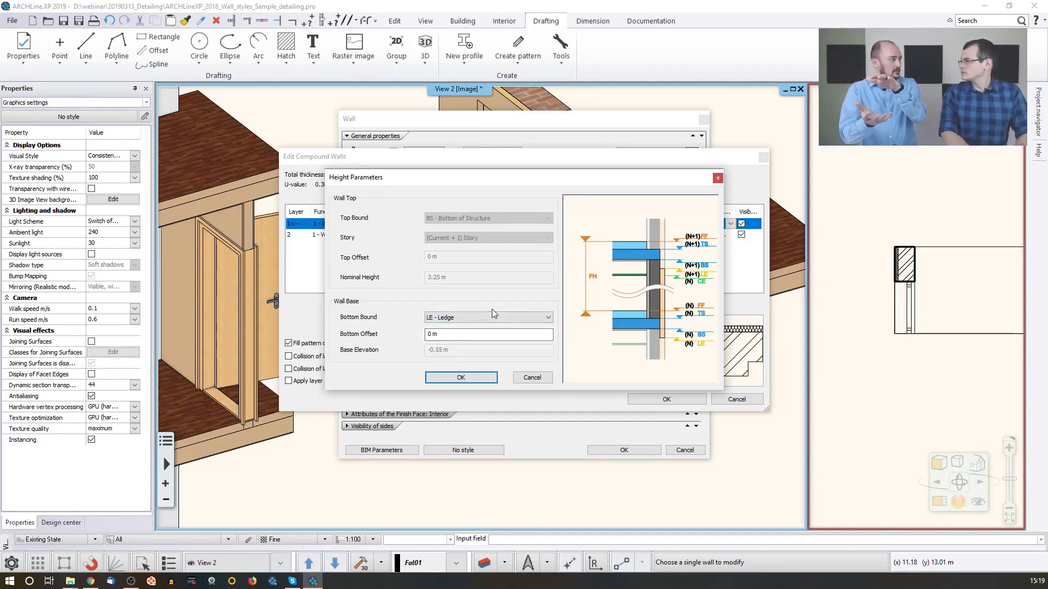
click(468, 377)
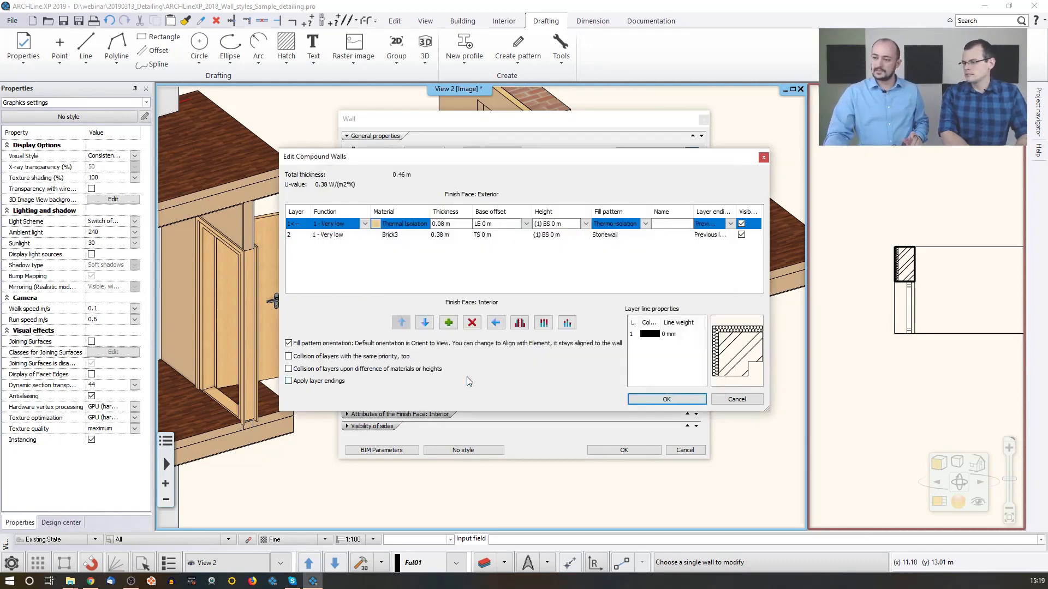
click(666, 400)
click(608, 450)
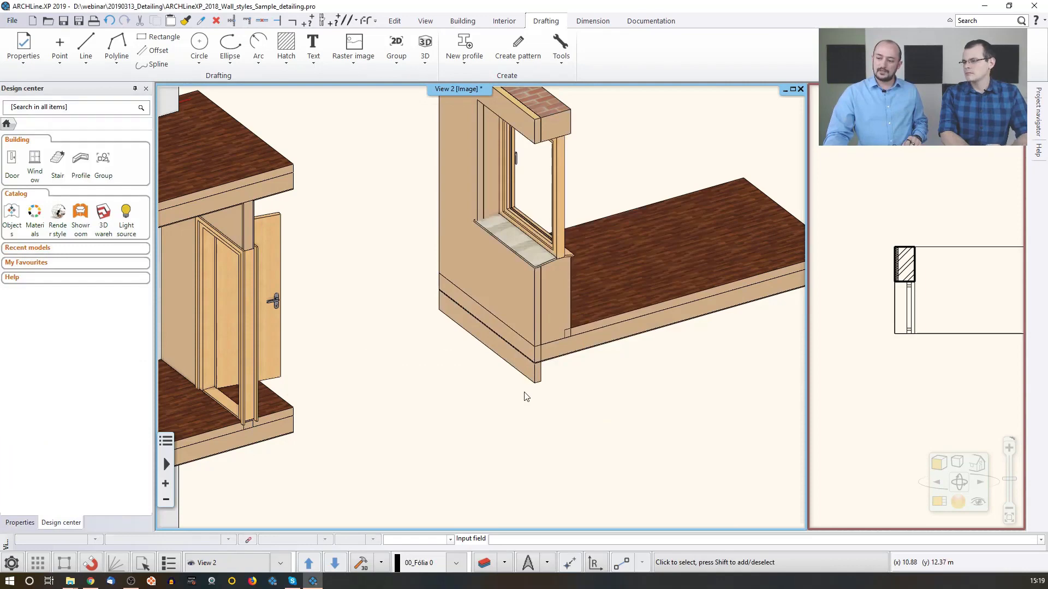
scroll(577, 327, down, 3)
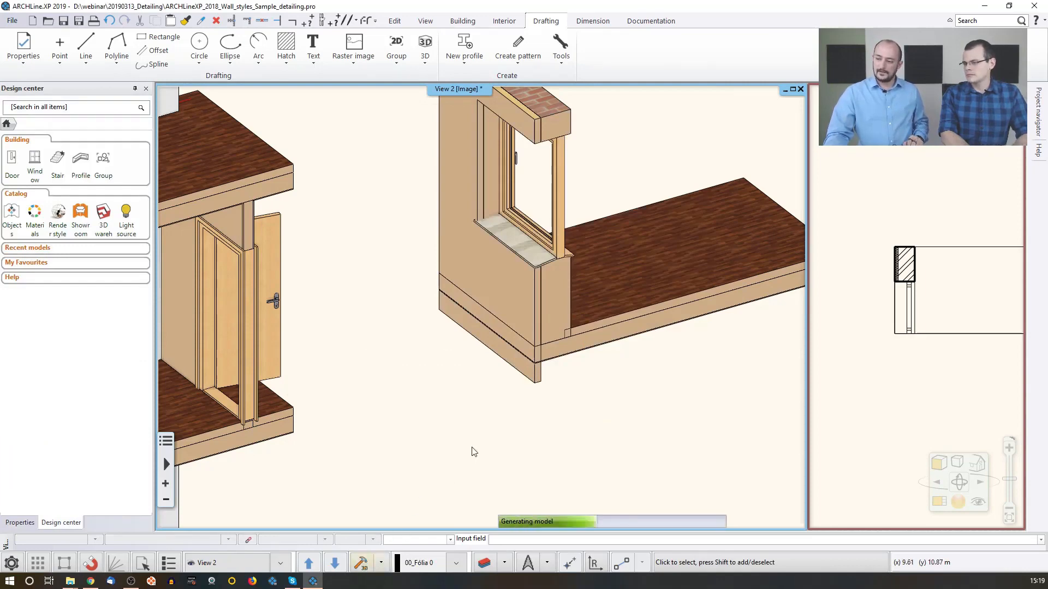
scroll(582, 376, up, 3)
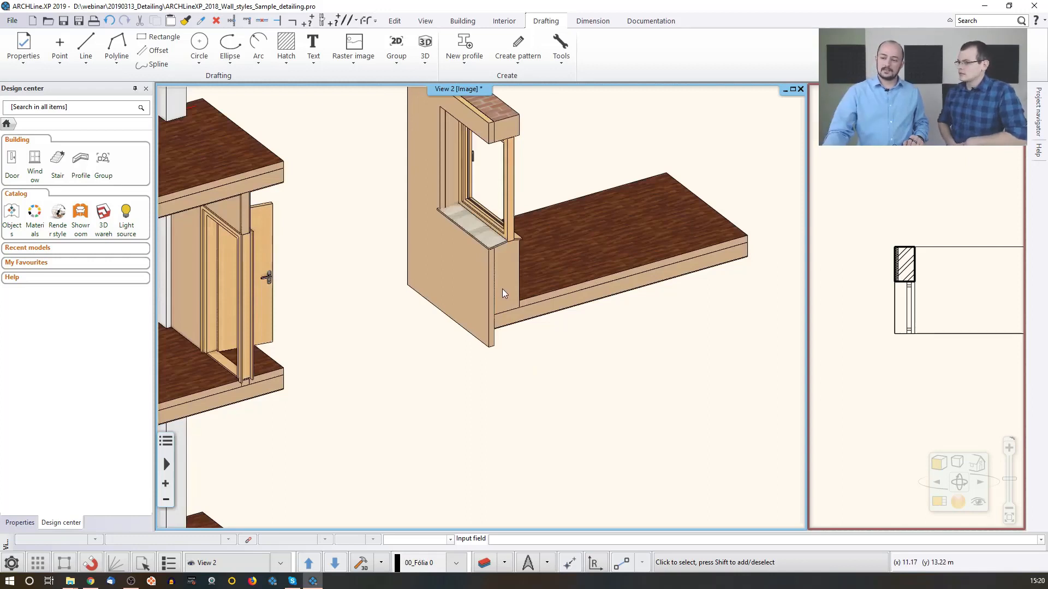
Step: Set the Ground floor's LE - Ledge elevation offset to -0.35 m in the level parameters
click(960, 224)
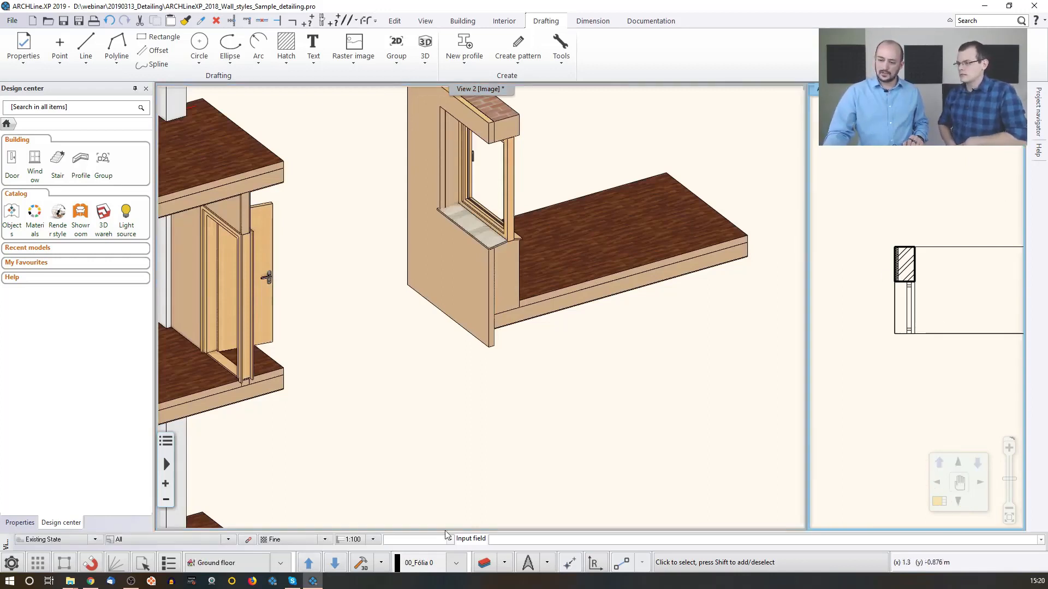
click(227, 565)
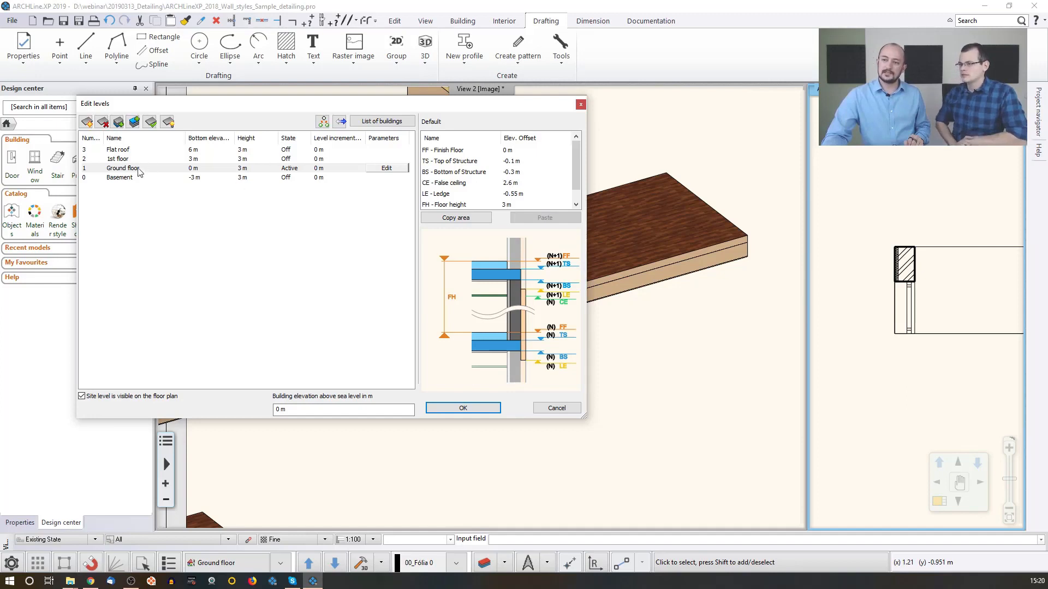
double_click(510, 195)
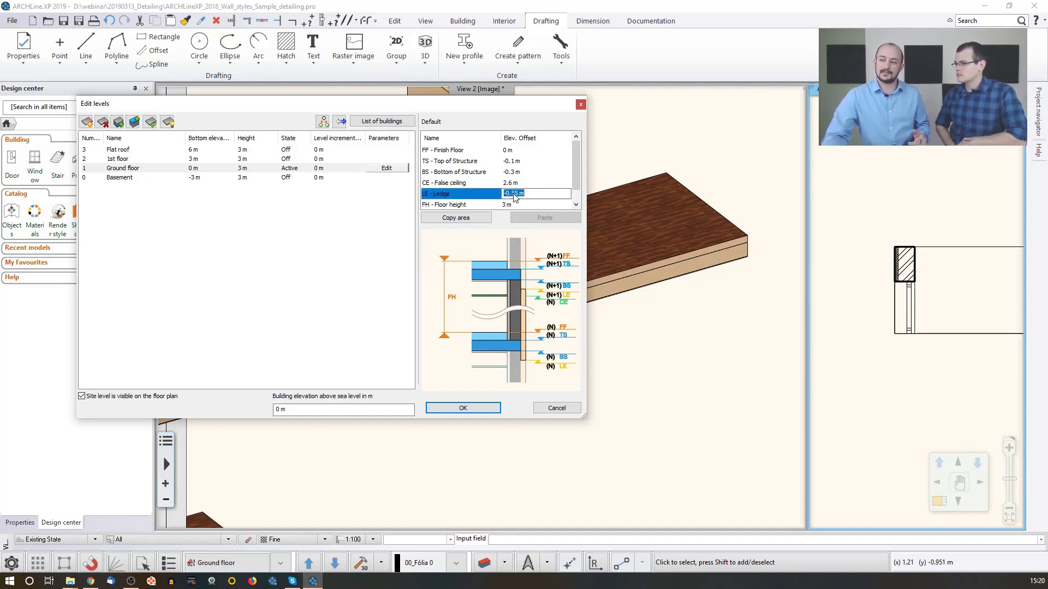
click(516, 195)
key(BackSpace)
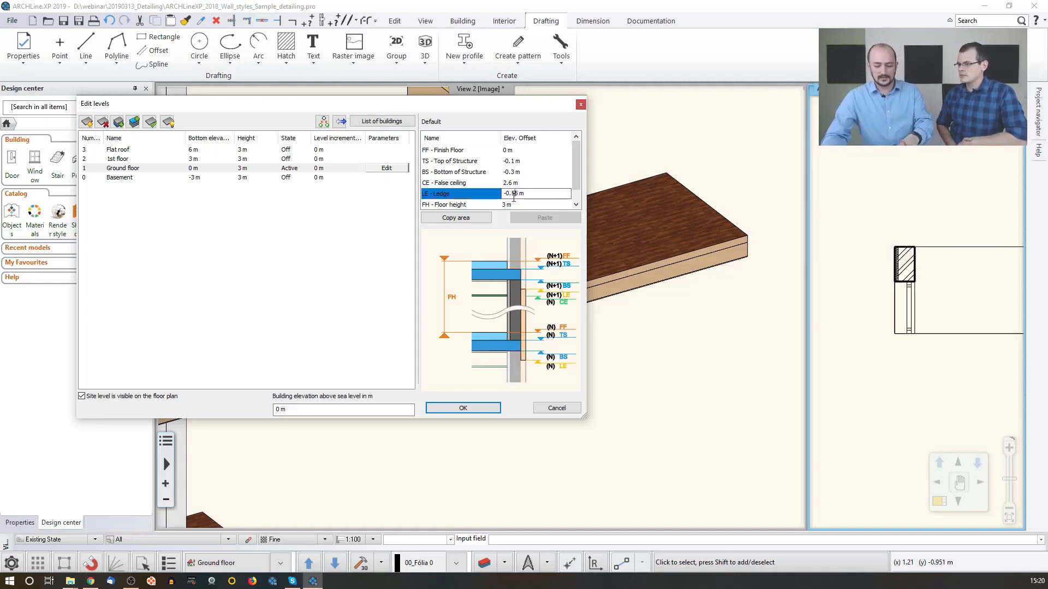
text(33)
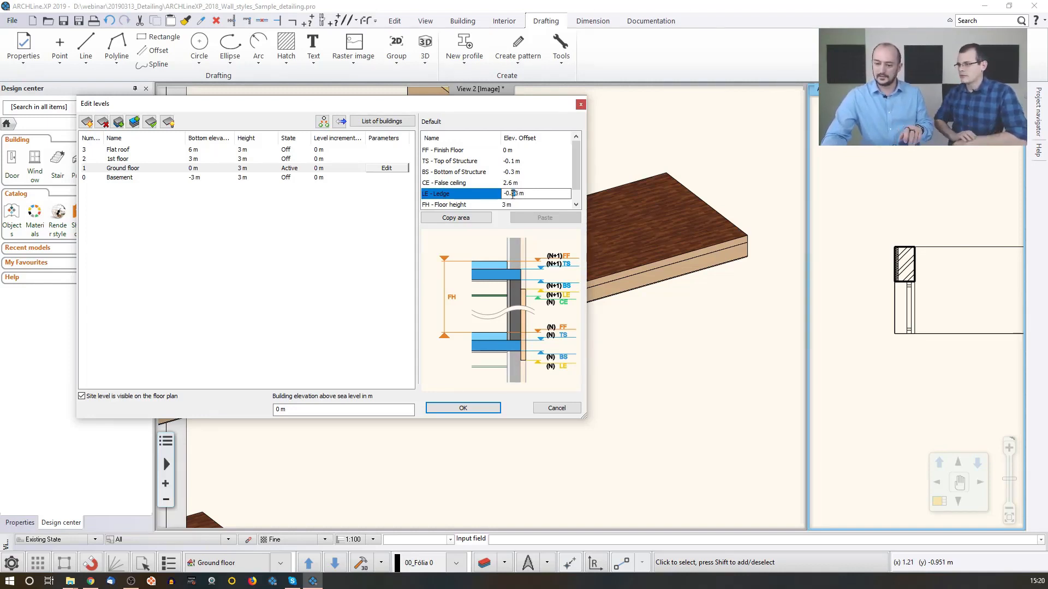
click(513, 194)
key(BackSpace)
click(513, 195)
text(5)
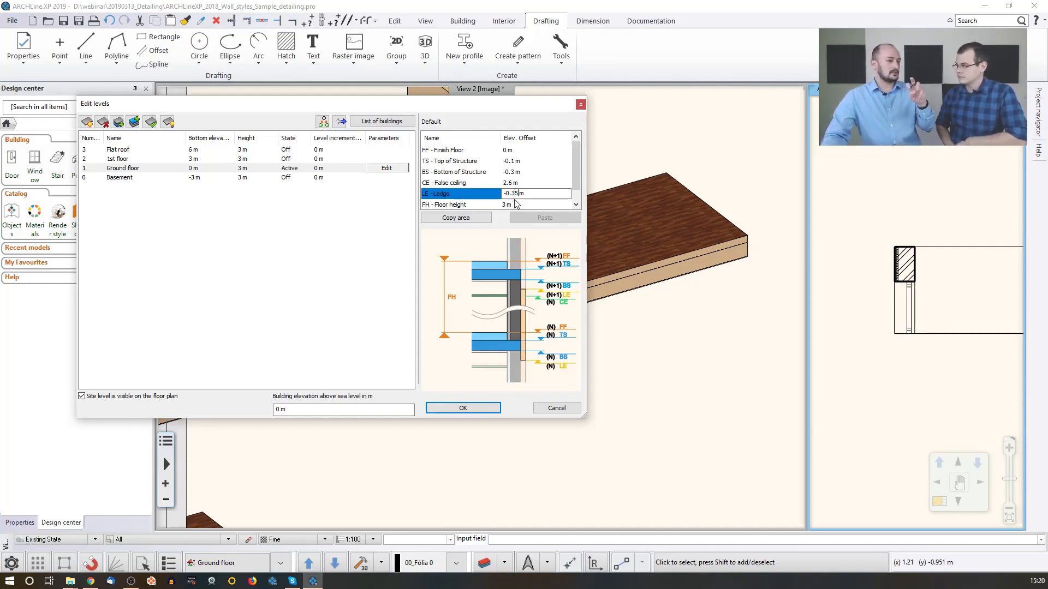
click(461, 408)
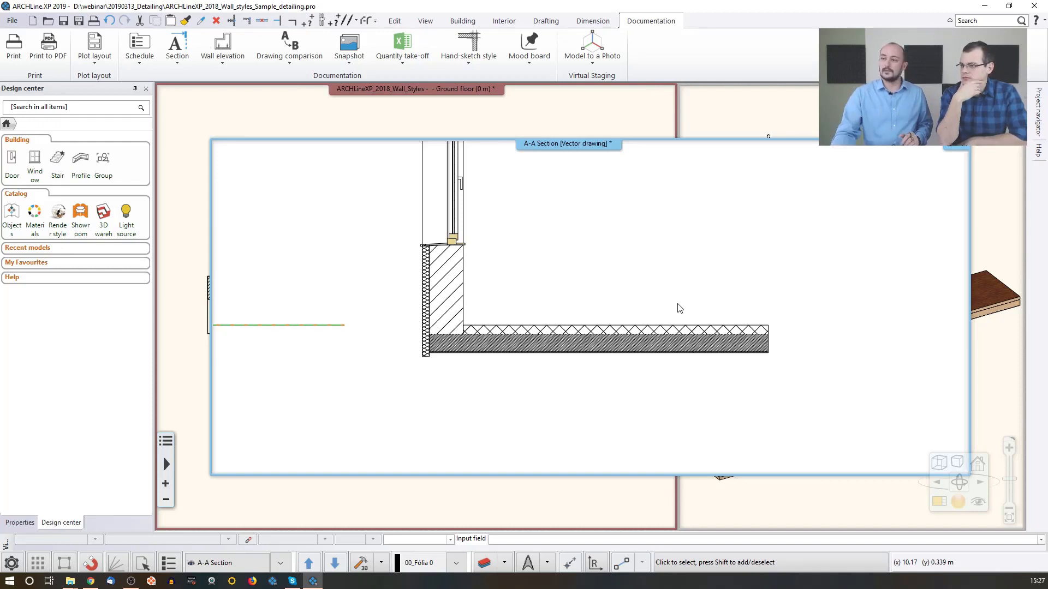
Step: Bring up the Automatic roof properties and examine the rafter and batten structure from below in the 3D preview
click(504, 21)
click(473, 23)
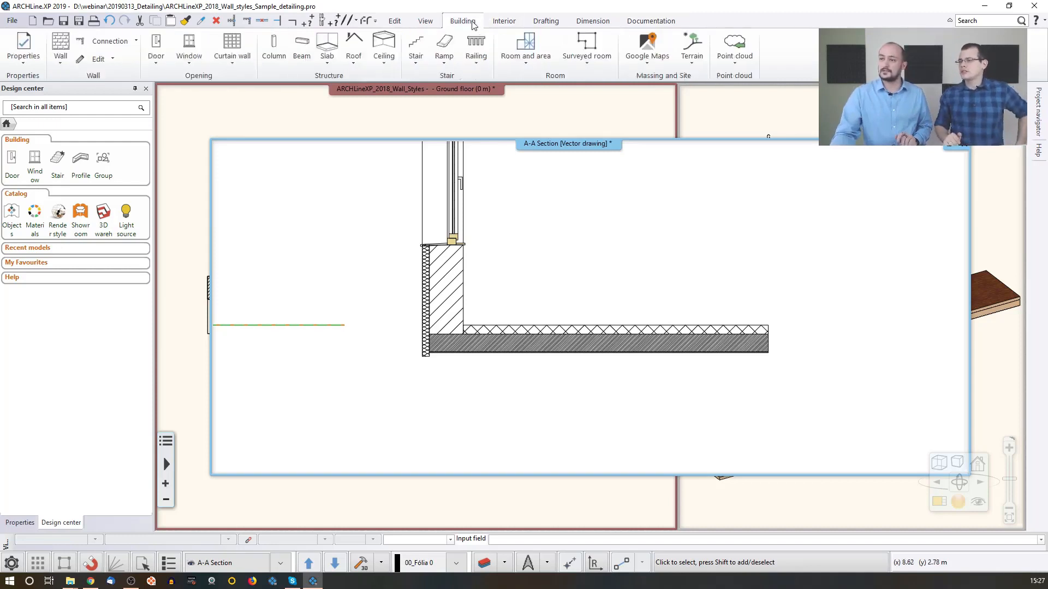
right_click(362, 45)
click(385, 55)
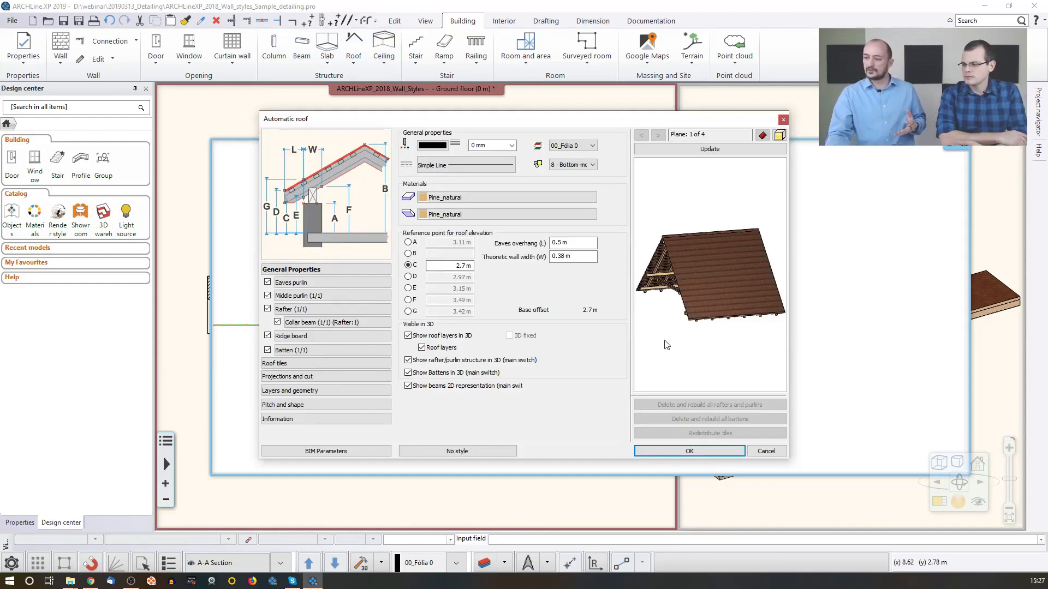
drag(667, 343, 723, 282)
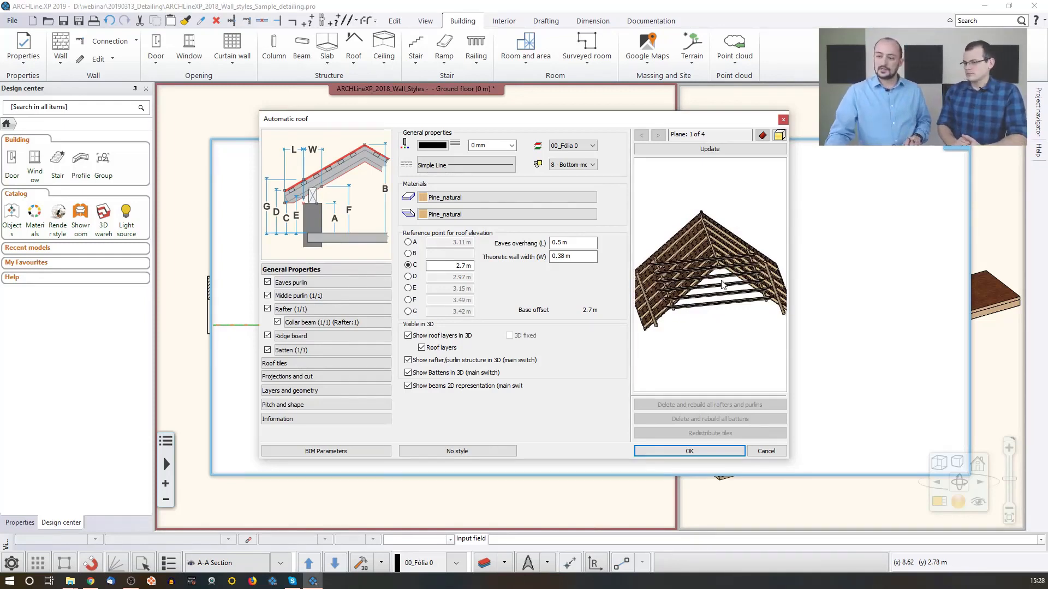
Step: Examine the automatic roof's layer table from material and thickness through the distance, ending and visibility settings, leaving without applying anything
click(296, 391)
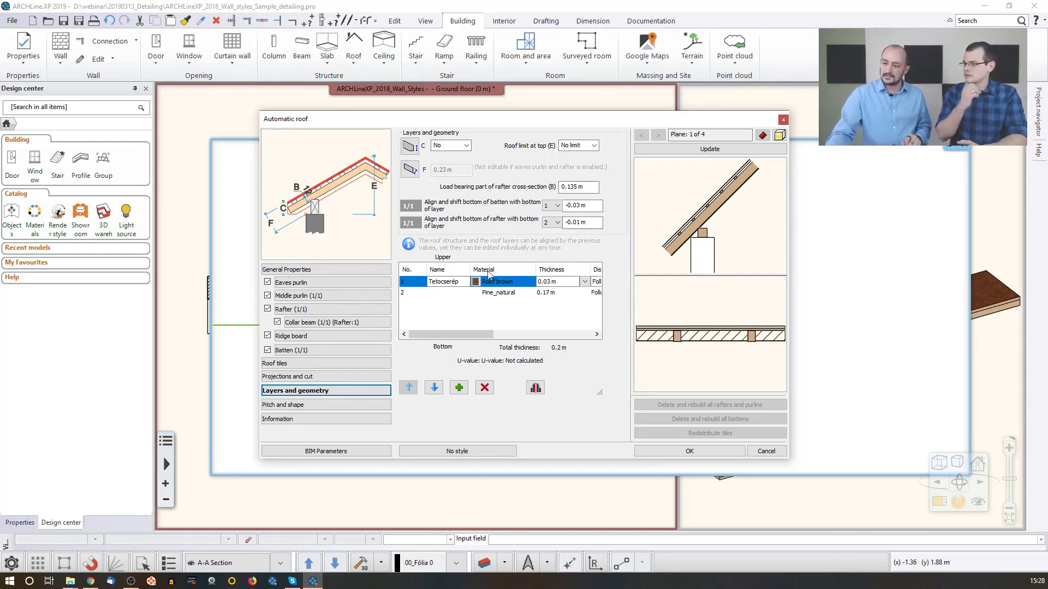
drag(487, 335, 509, 336)
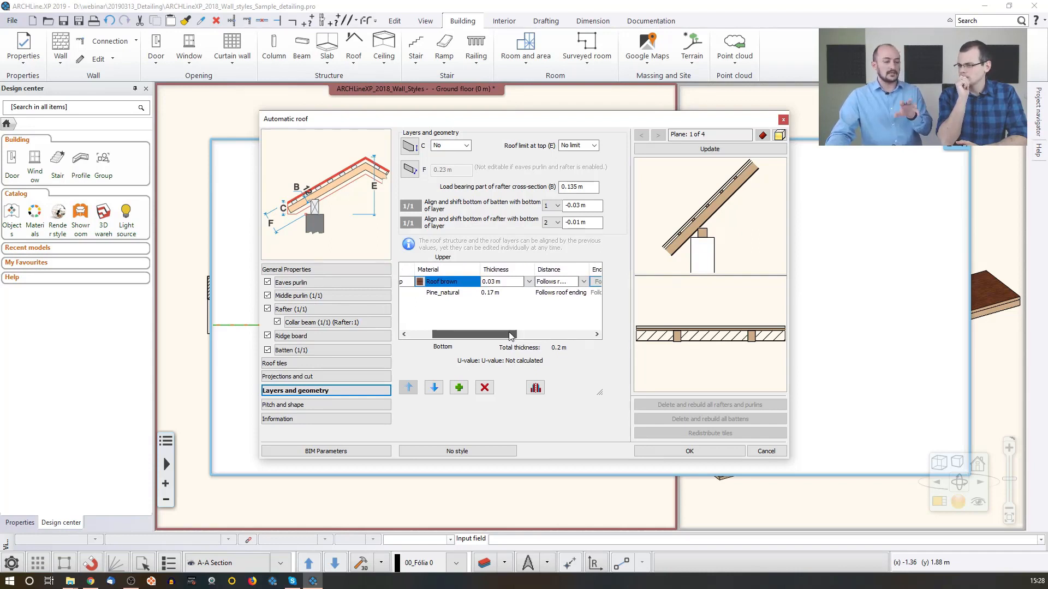
drag(511, 335, 518, 336)
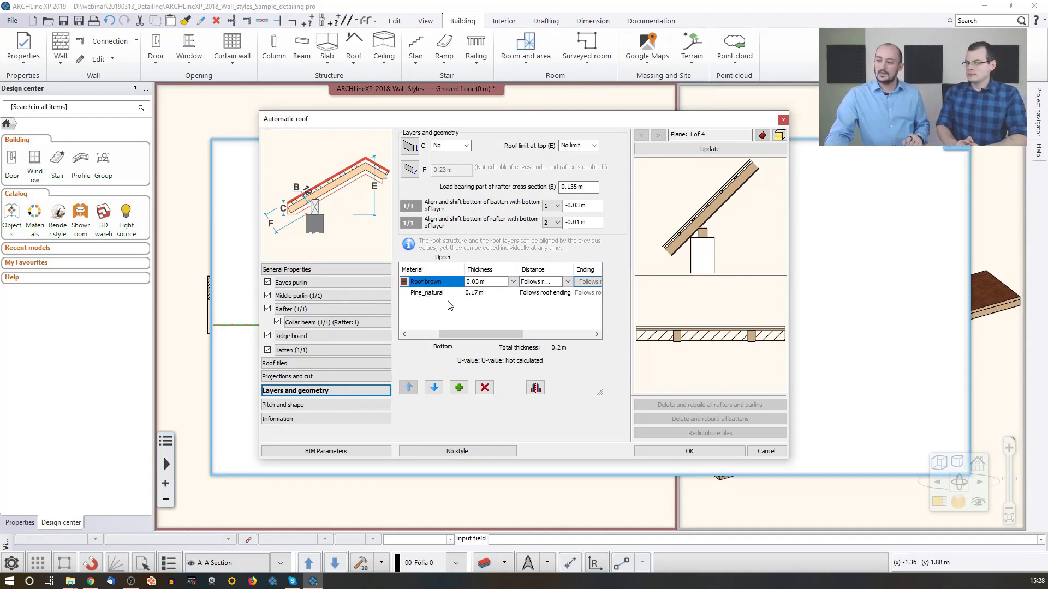
drag(483, 334, 519, 334)
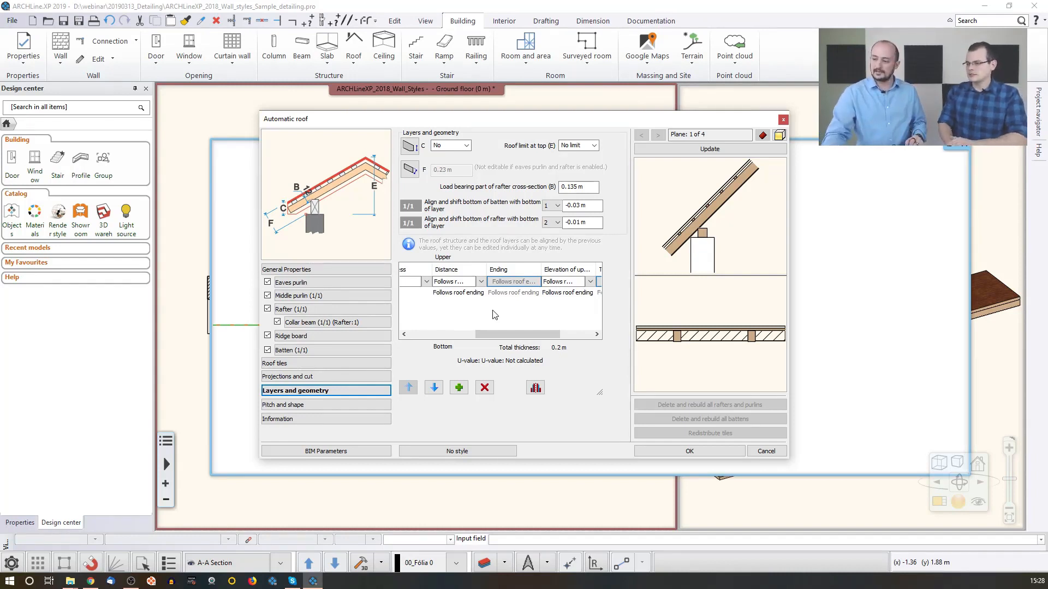
drag(506, 336, 550, 337)
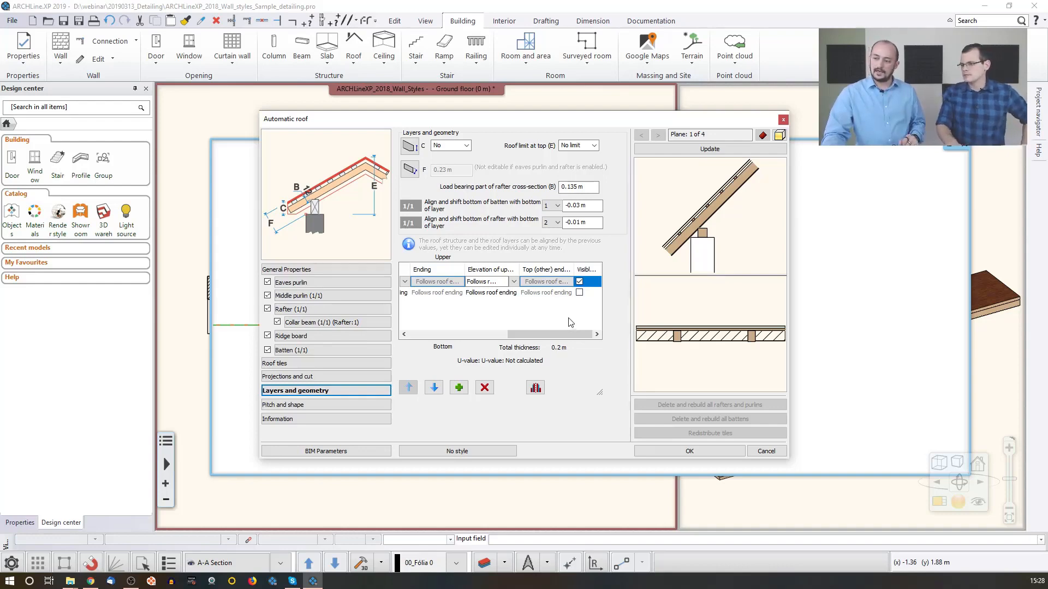
click(766, 451)
middle_drag(582, 326, 566, 355)
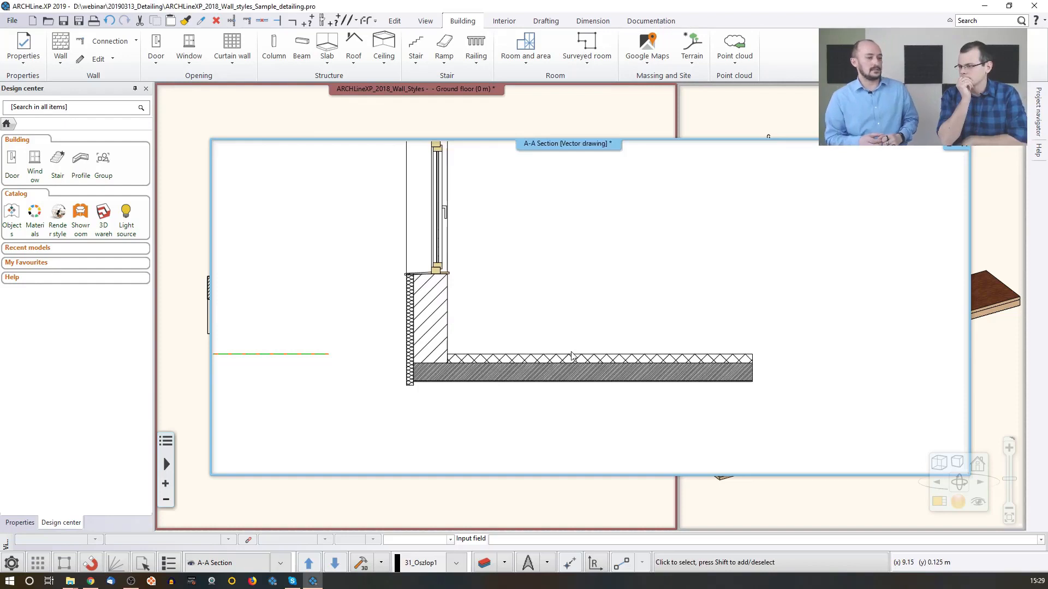